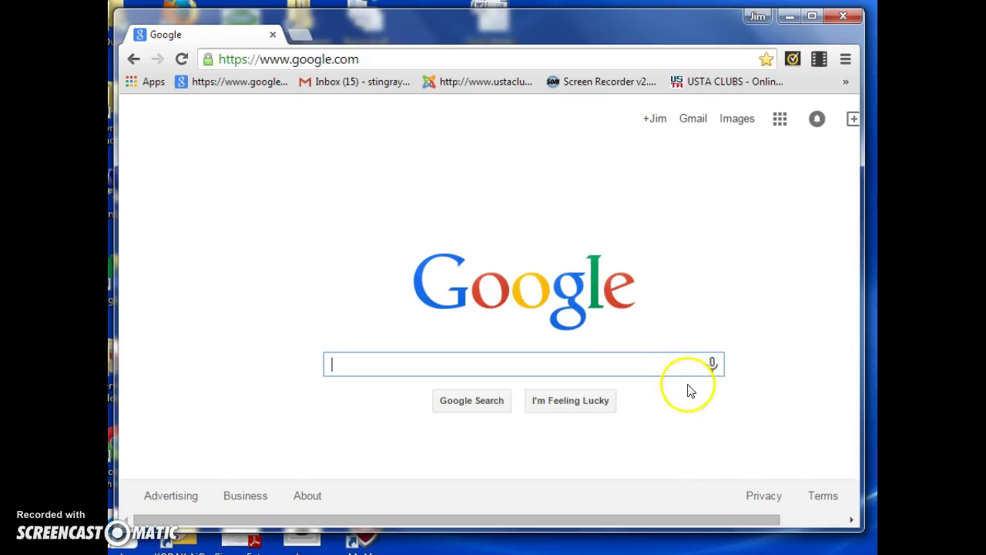
click(300, 60)
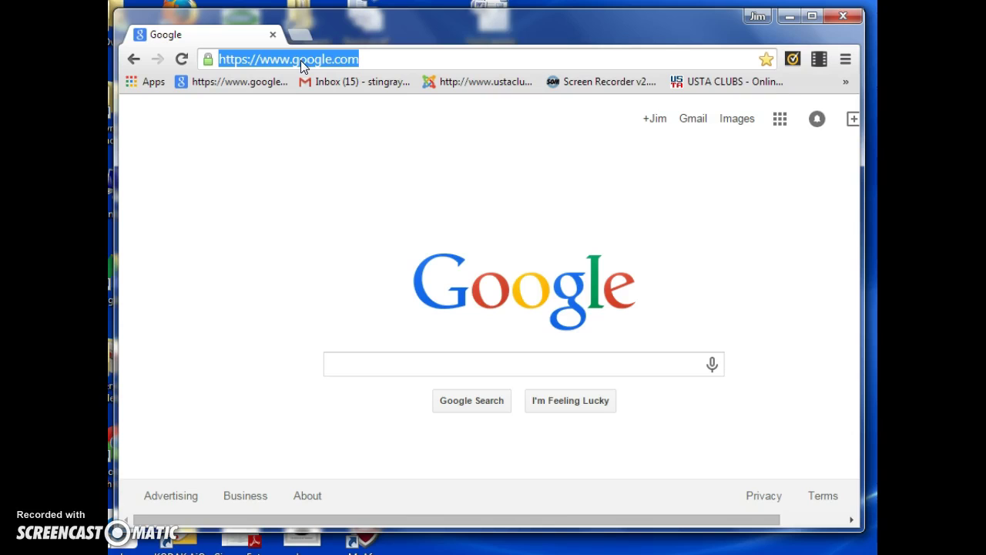
text(www.usta)
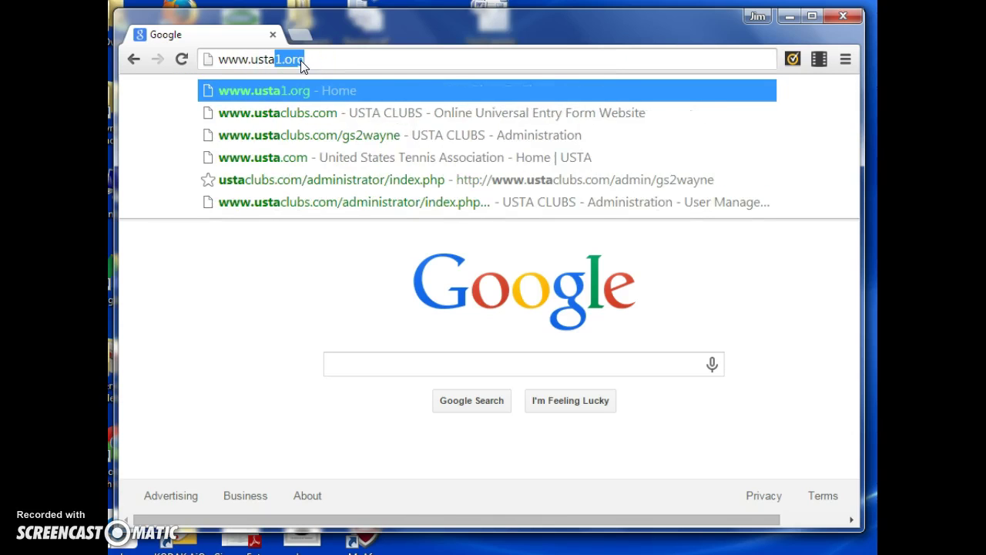
text(clubs.com)
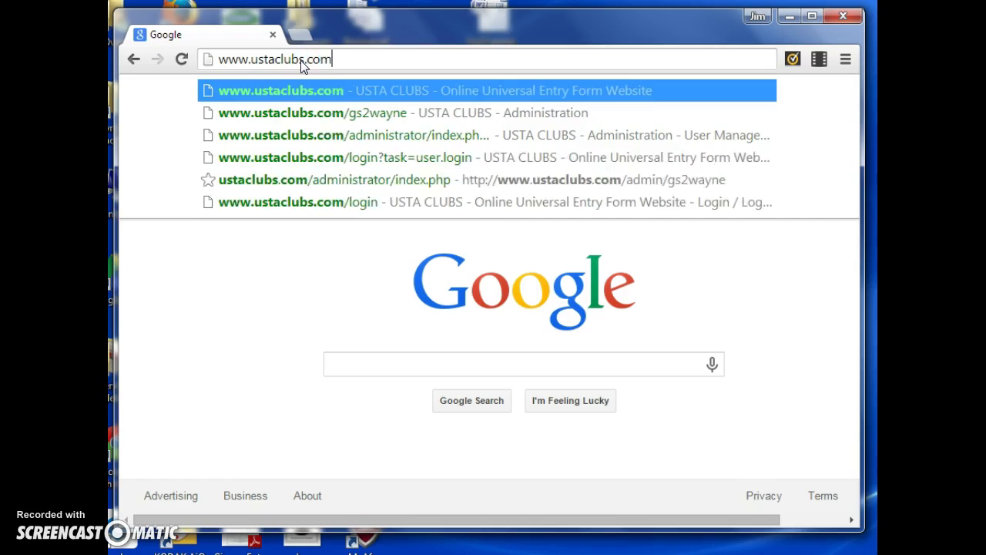
key(Return)
Open the members login page and log in with the saved username and password
click(525, 196)
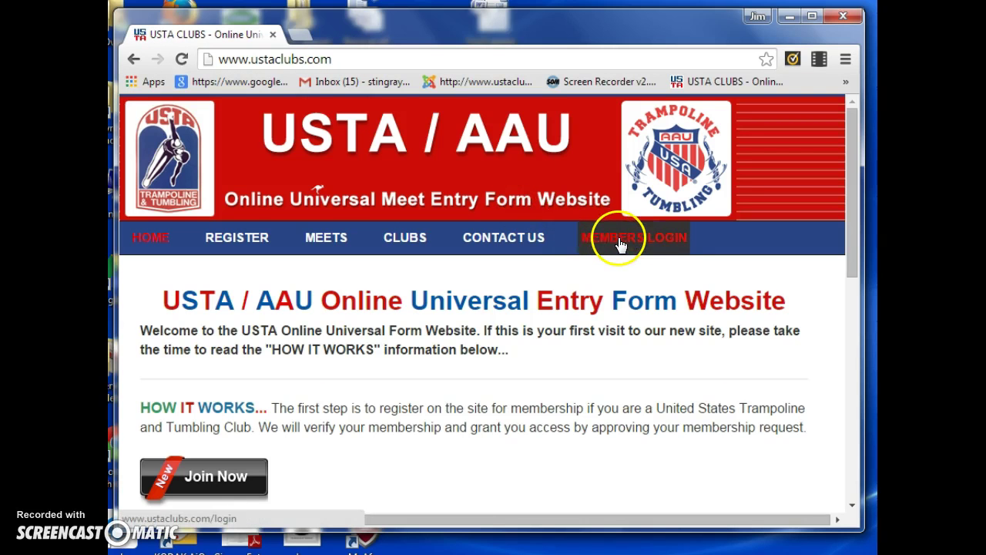
click(620, 241)
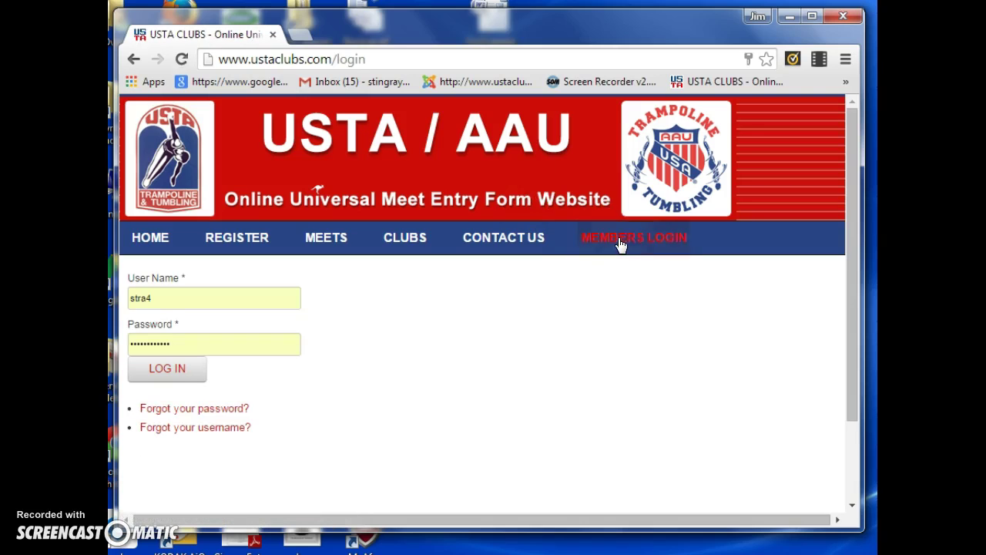
click(294, 269)
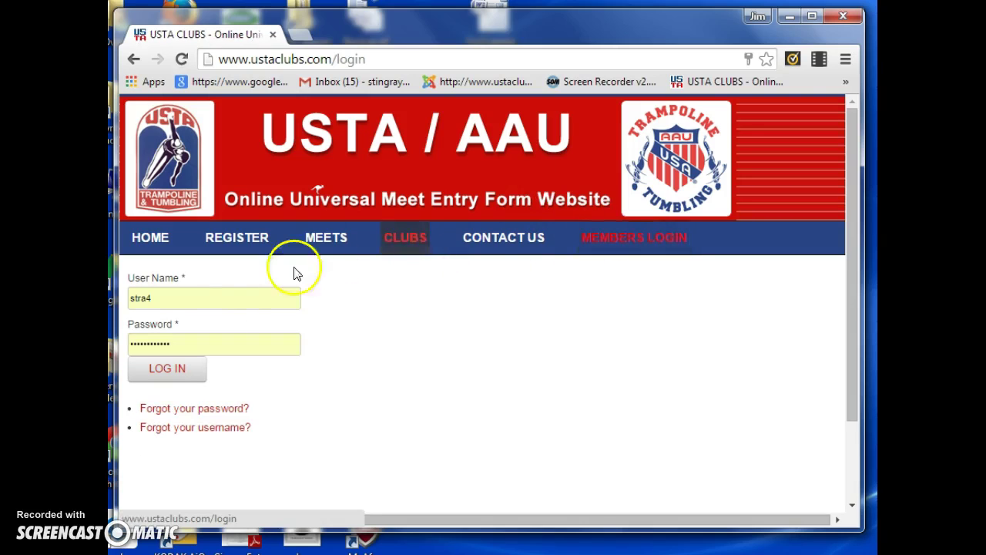
click(183, 373)
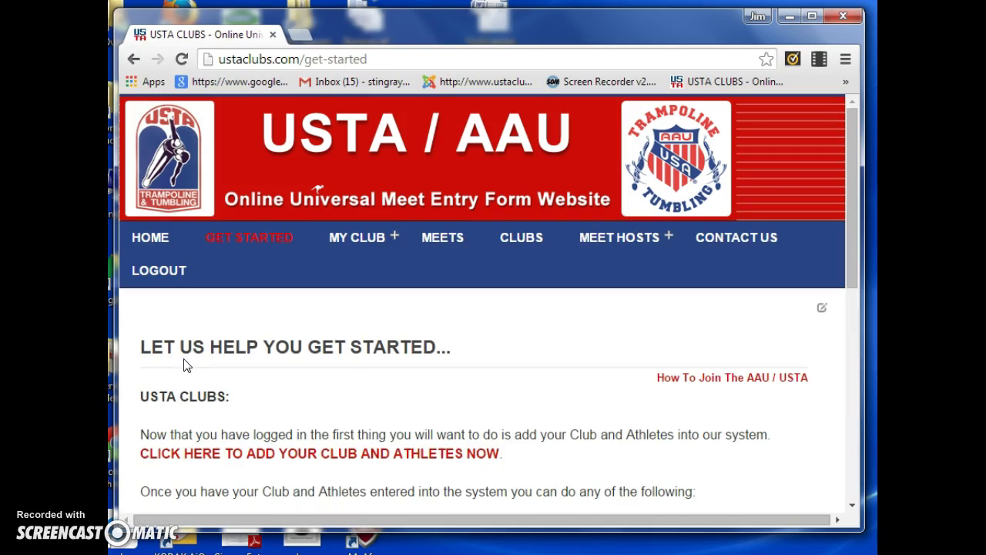
Open the My Club page and go to the Your Club Information section
mouse_move(365, 250)
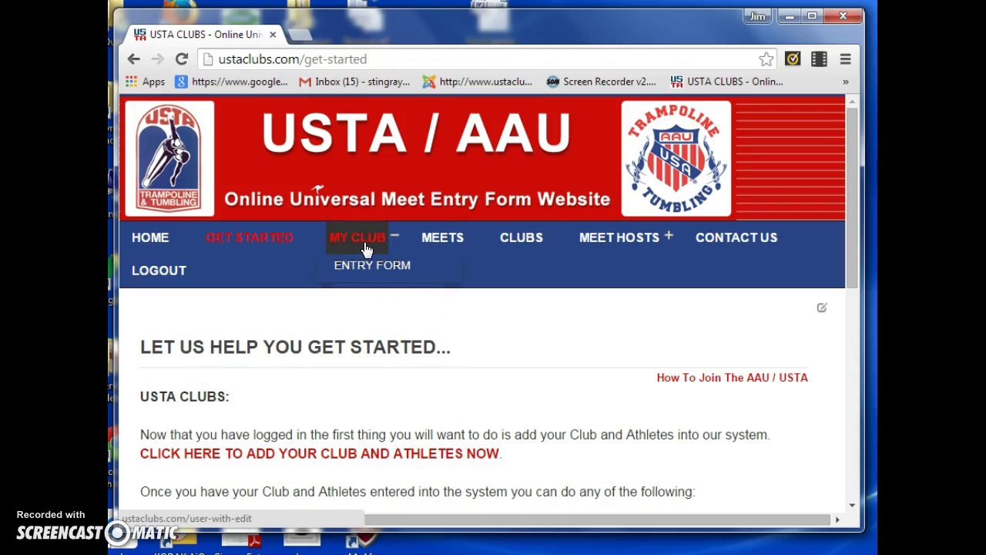
click(363, 241)
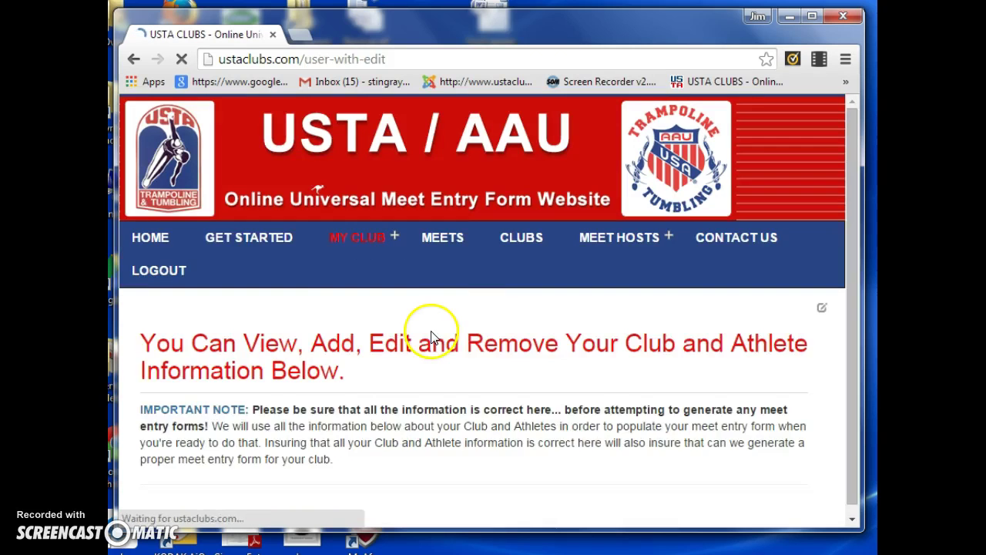
scroll(462, 331, down, 3)
scroll(470, 337, down, 2)
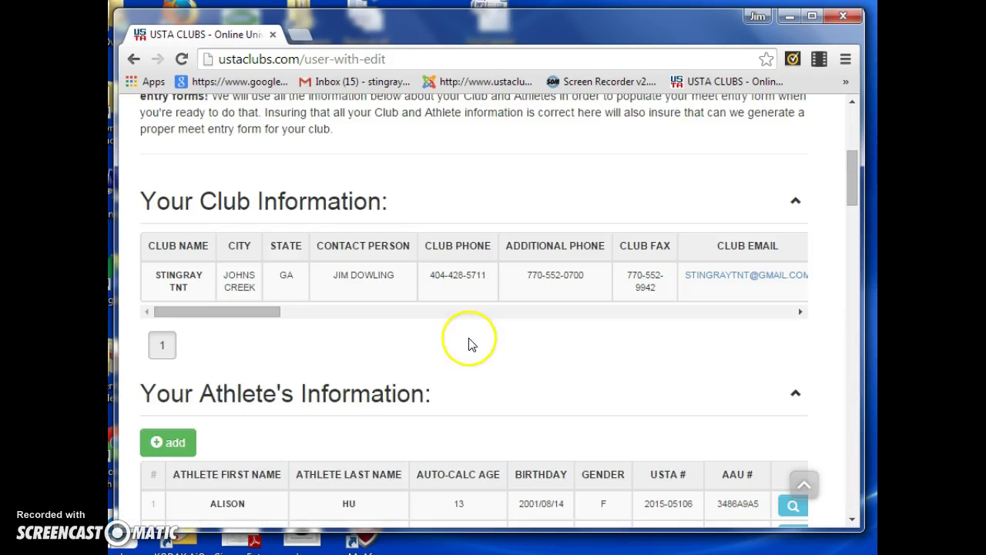
View the club's full record, including its contact details and coach entries, and return to the club overview
mouse_move(425, 273)
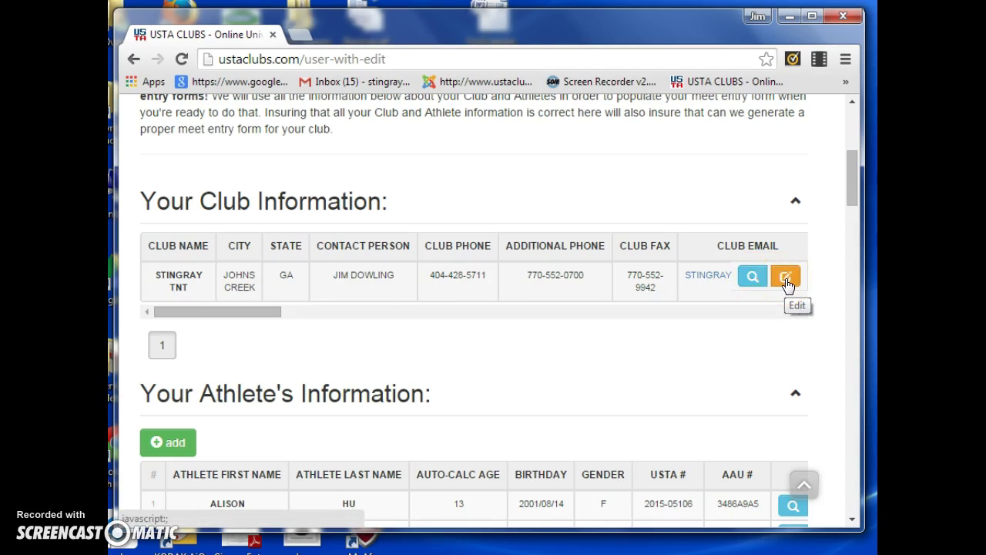
click(753, 277)
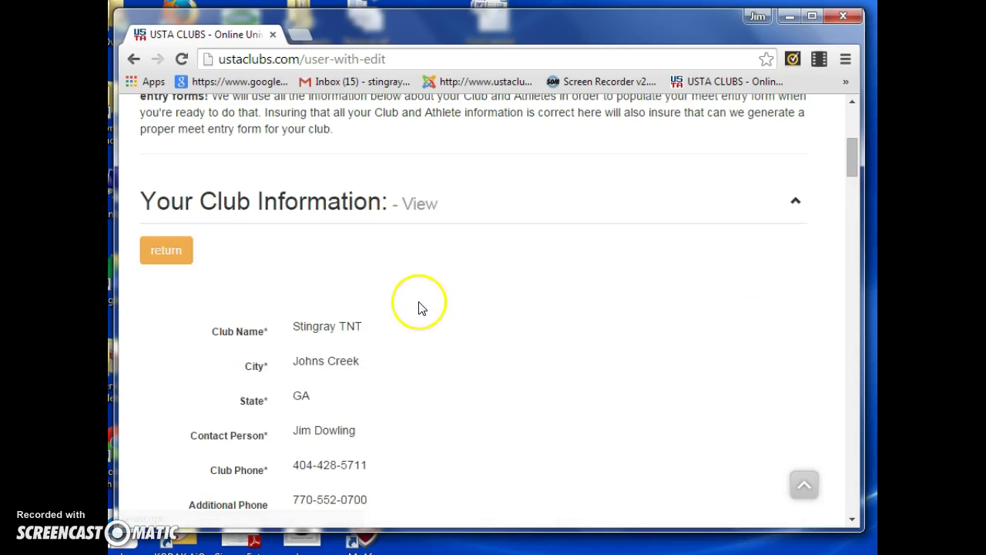
scroll(418, 307, down, 3)
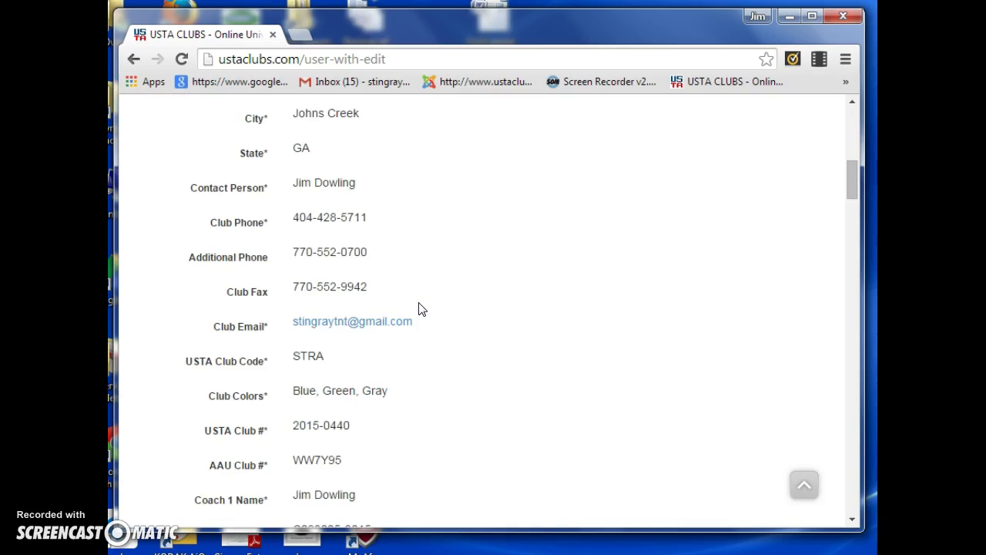
scroll(421, 309, down, 6)
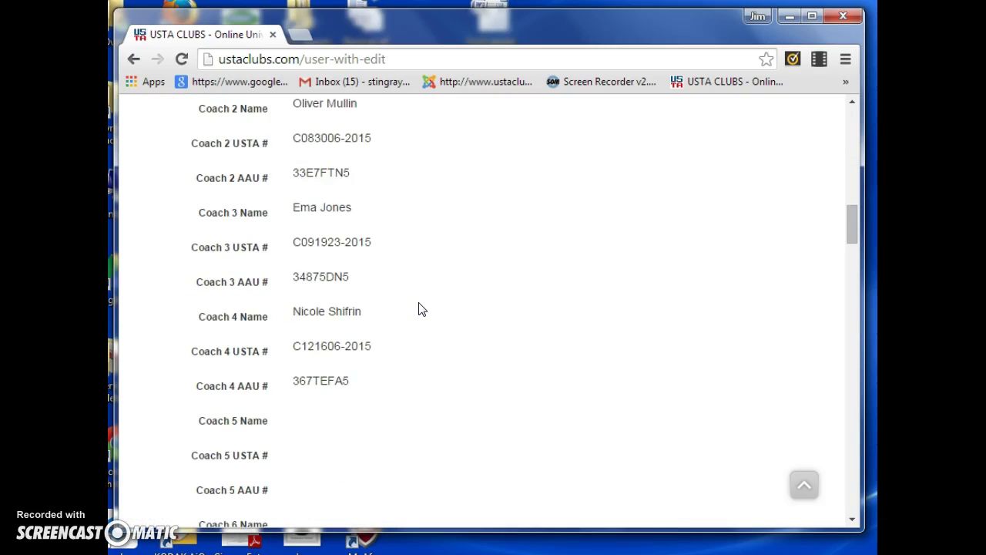
scroll(420, 308, up, 8)
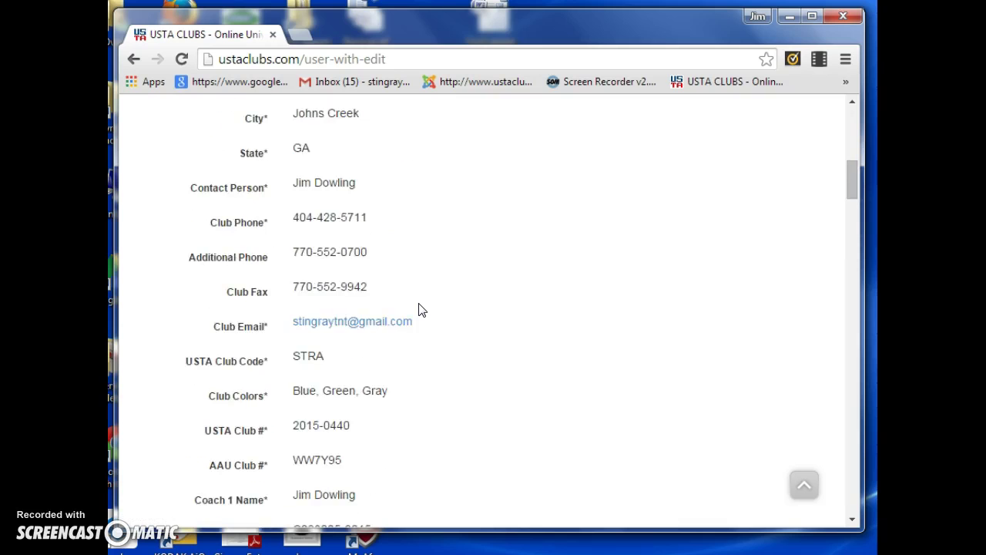
scroll(420, 310, up, 2)
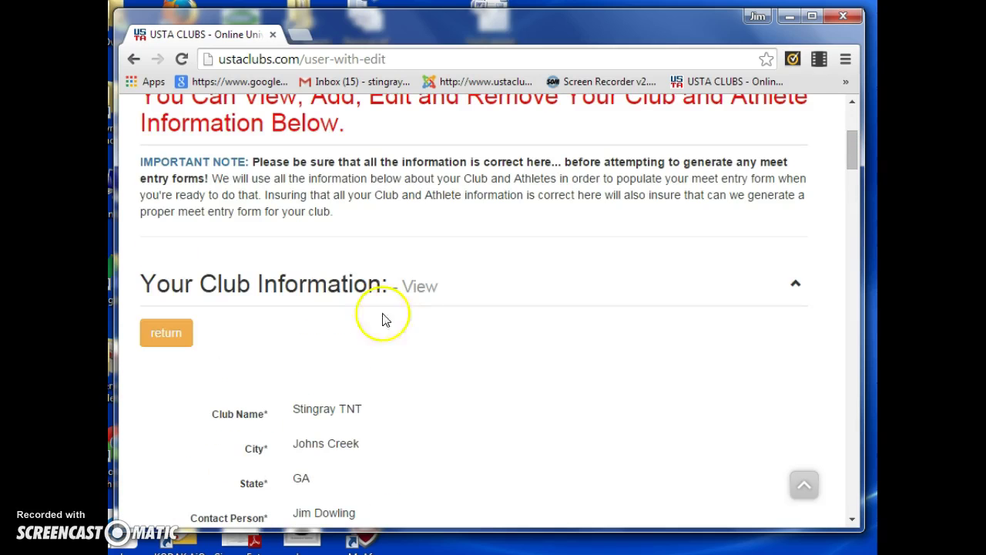
scroll(282, 324, up, 1)
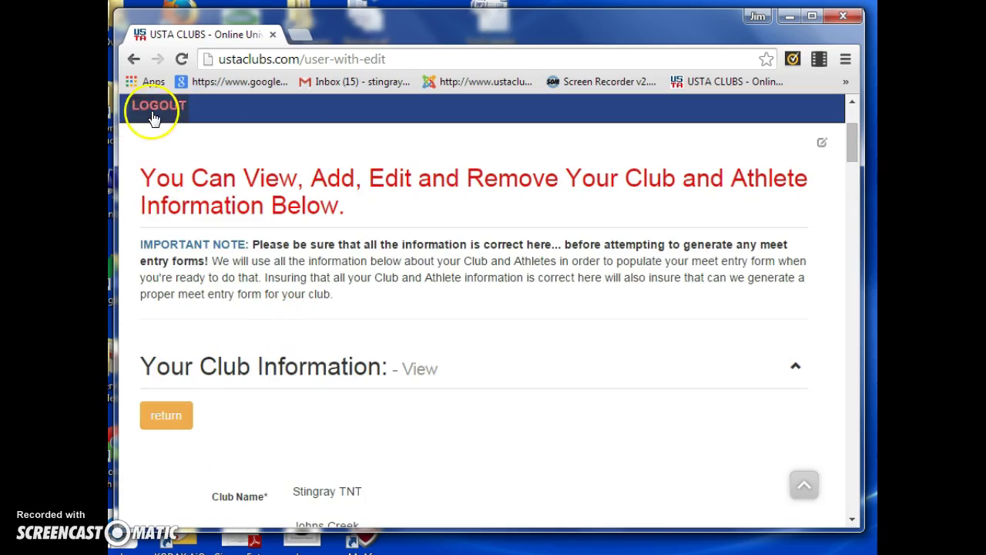
click(181, 416)
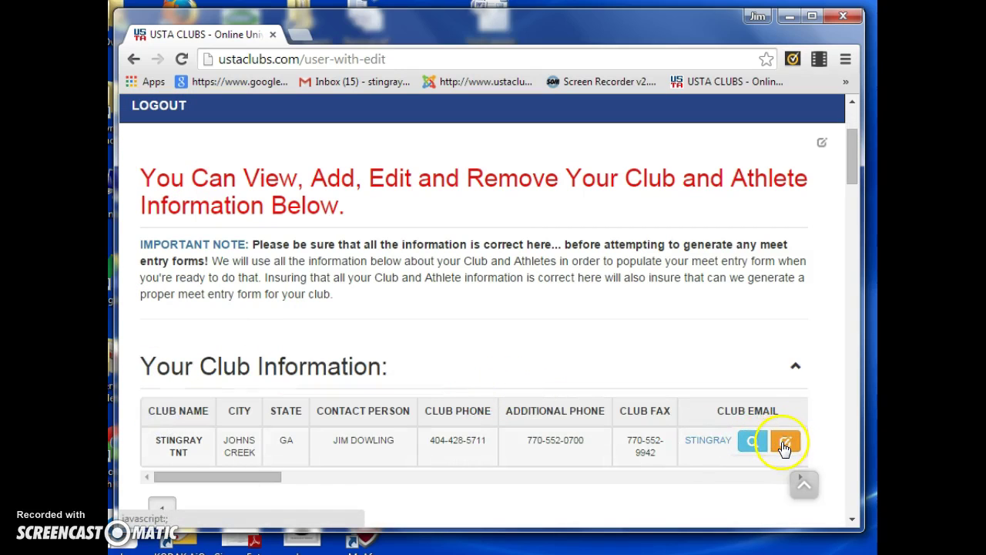
Open the club's record for editing, review its contact and coach fields, and save it to return to the overview
click(786, 444)
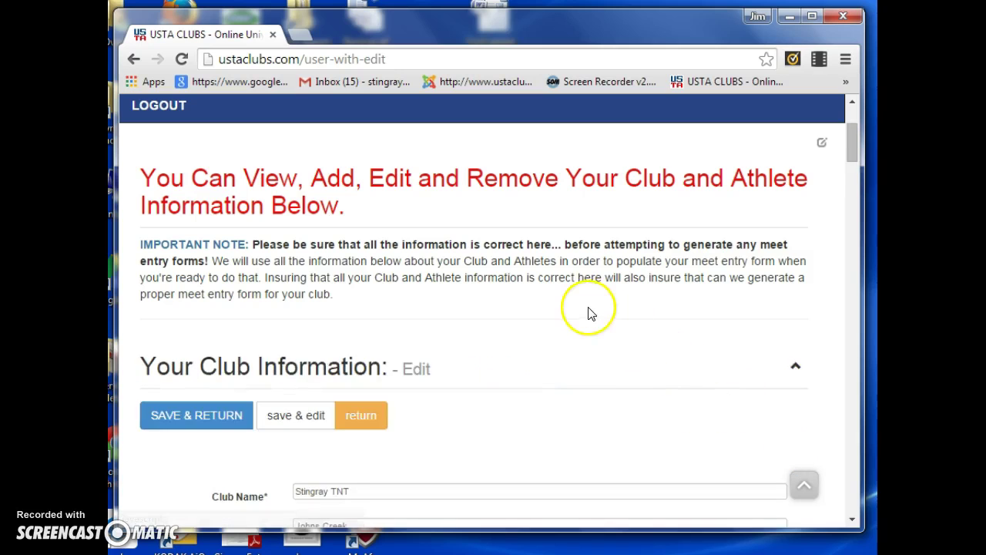
scroll(588, 316, down, 5)
scroll(588, 319, down, 5)
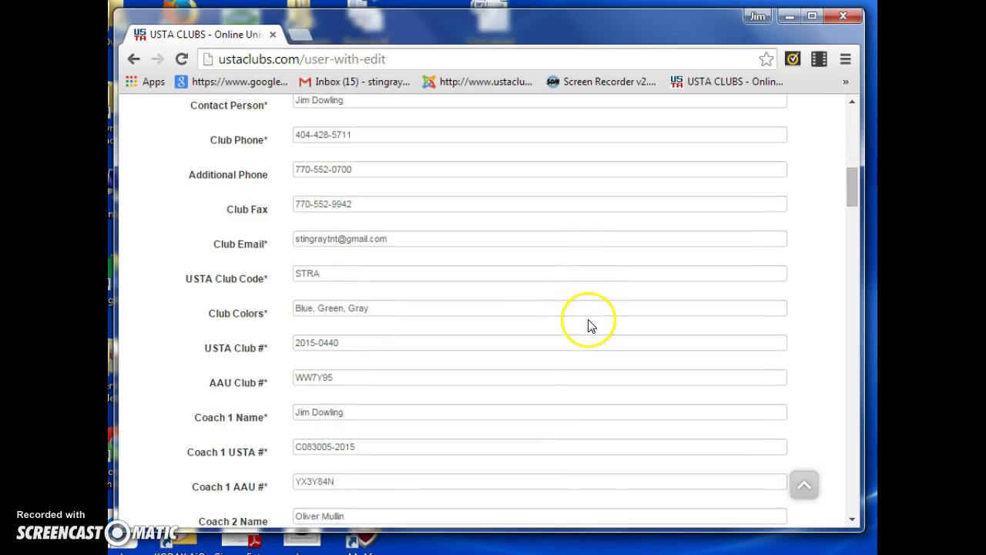
scroll(590, 322, up, 9)
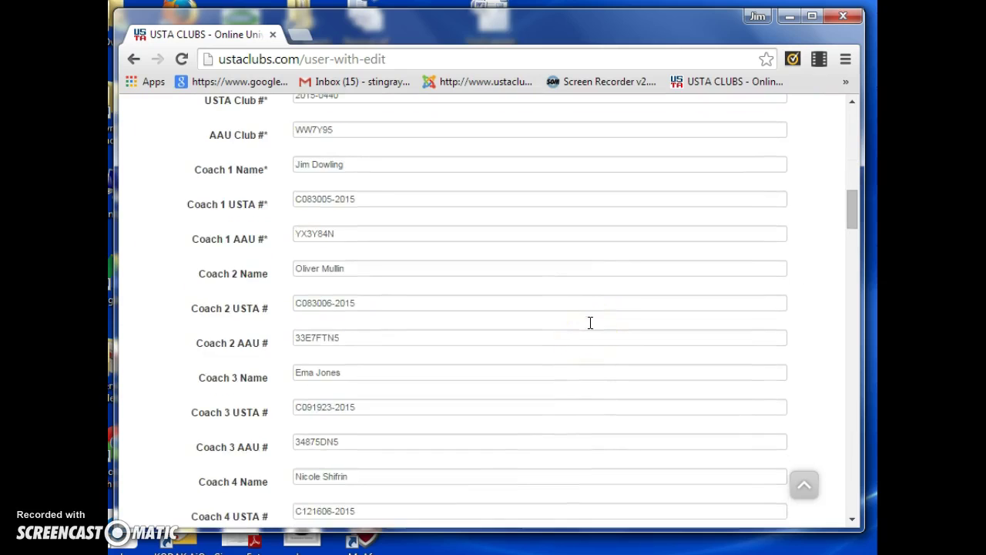
scroll(593, 319, up, 1)
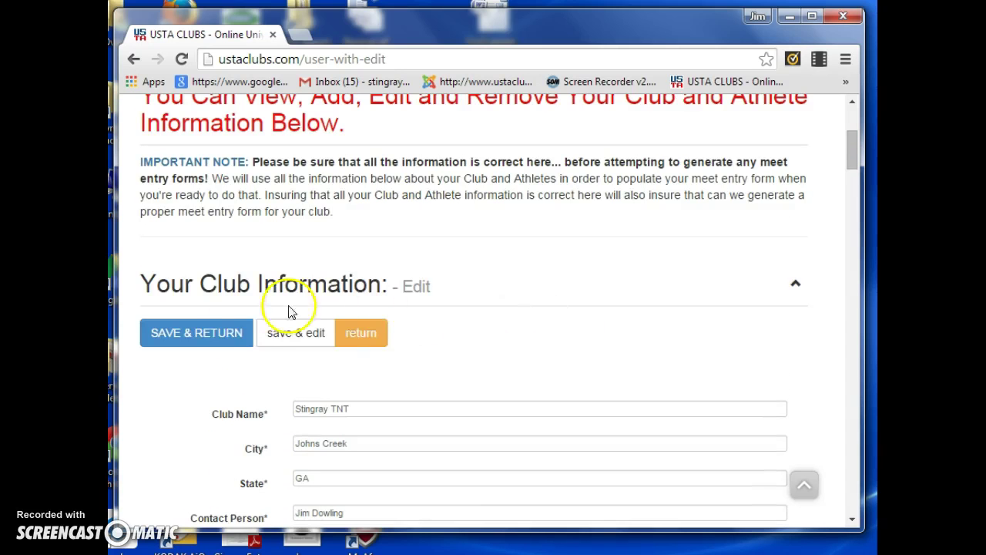
click(220, 334)
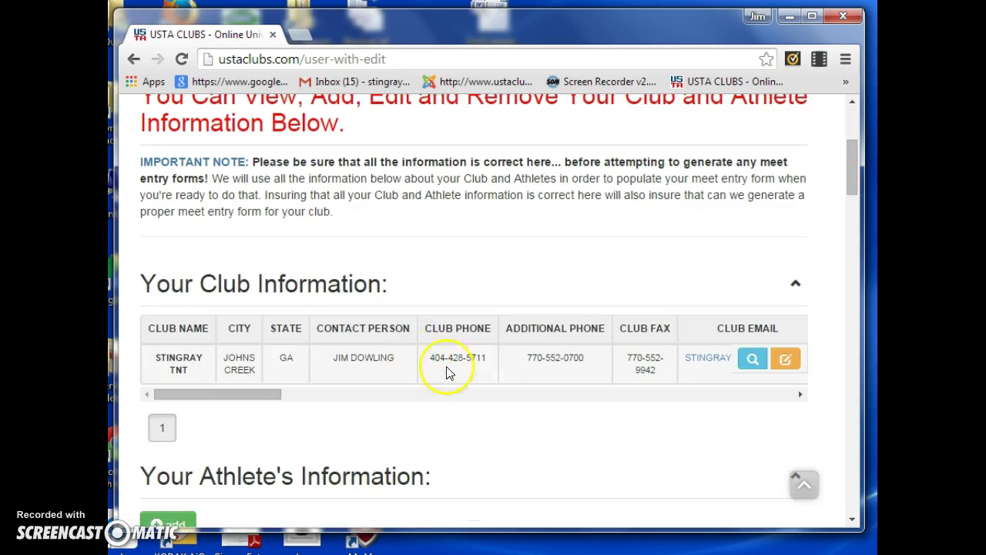
Sort the athlete list by first name and then by auto-calculated age, both ascending
scroll(502, 367, down, 4)
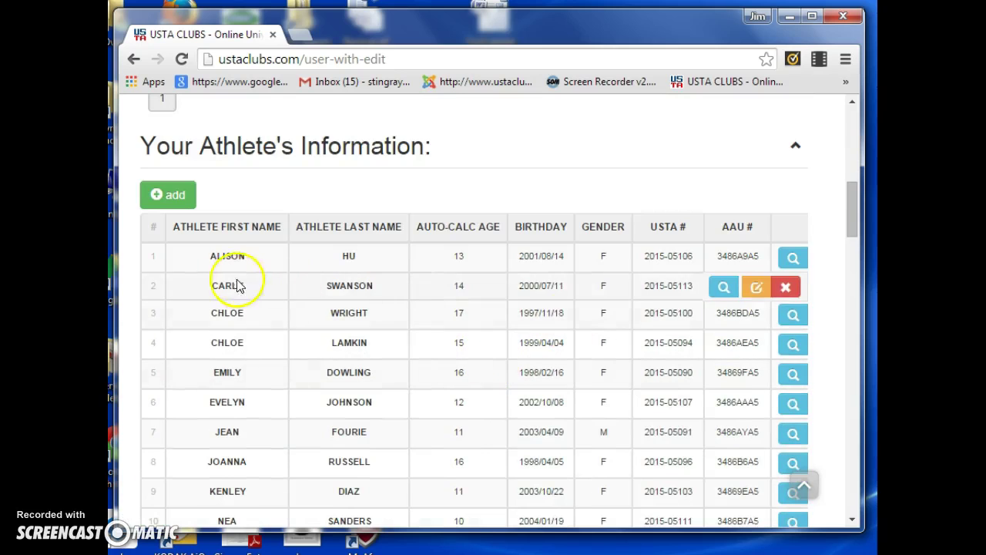
click(210, 231)
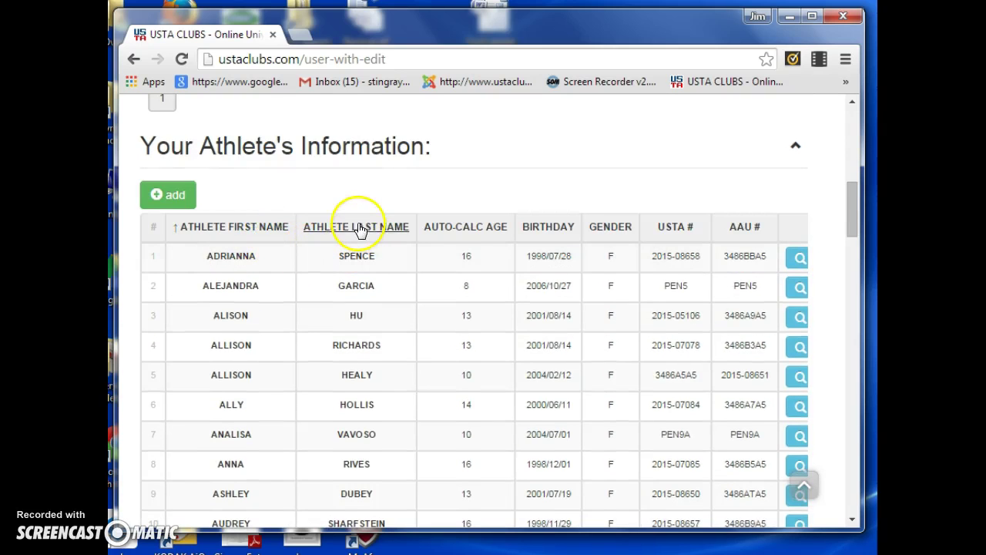
click(463, 230)
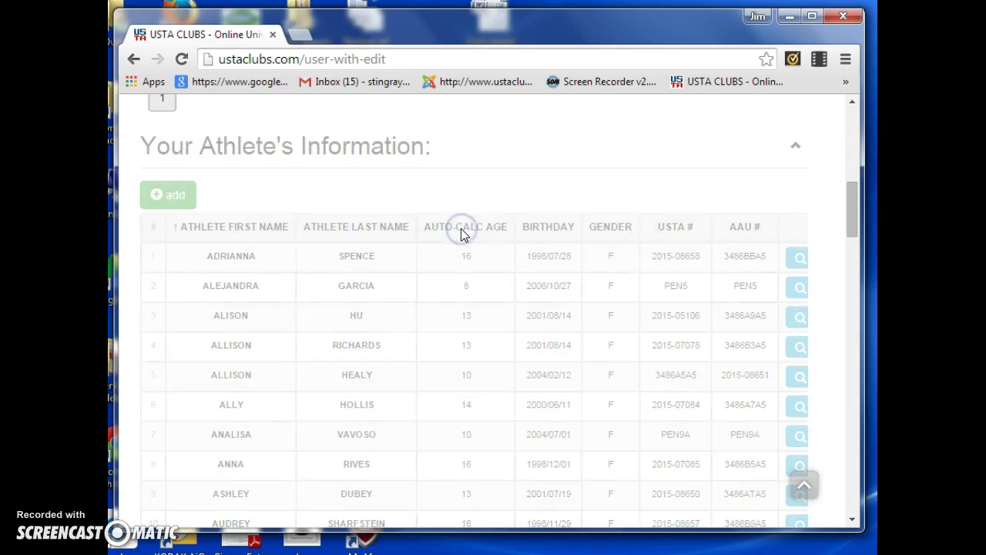
scroll(422, 365, down, 1)
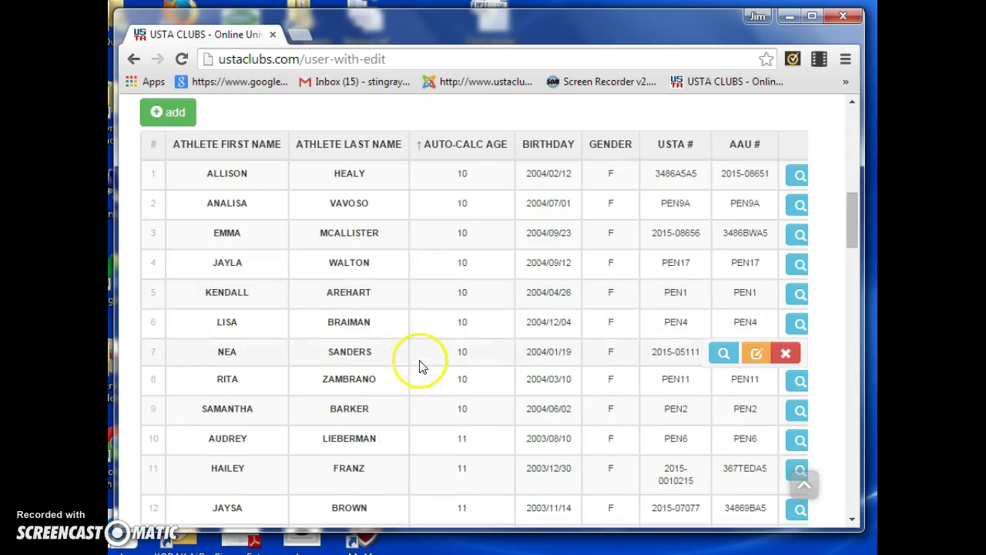
Sort the athlete list by gender, ending in descending order so male athletes come first
click(602, 148)
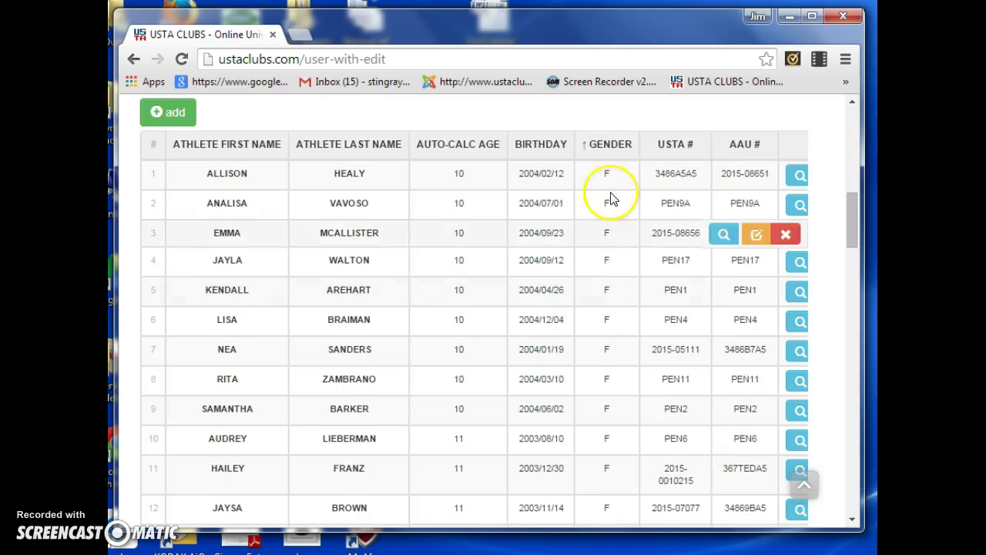
click(600, 146)
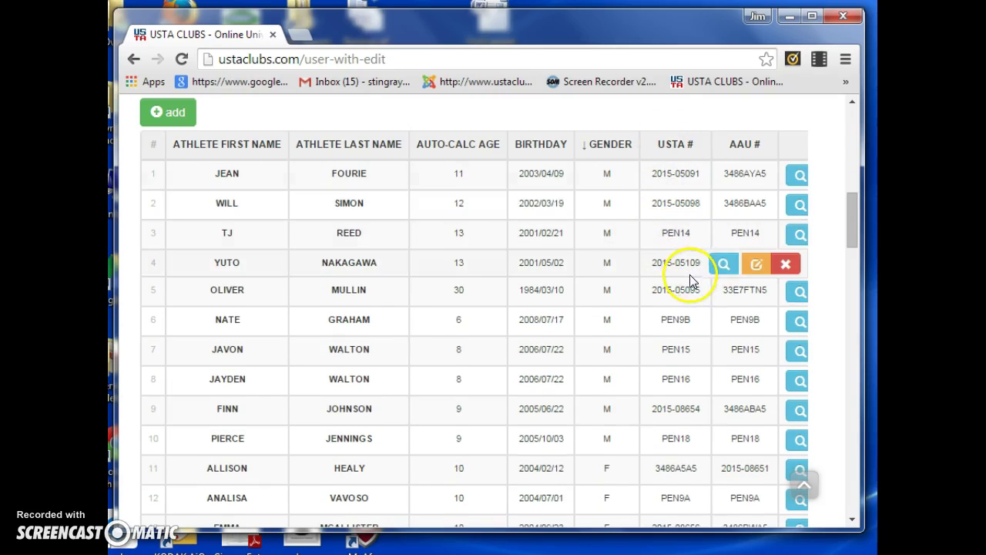
Sort the athlete list by USTA number in descending order and review the athletes with pending numbers
click(671, 146)
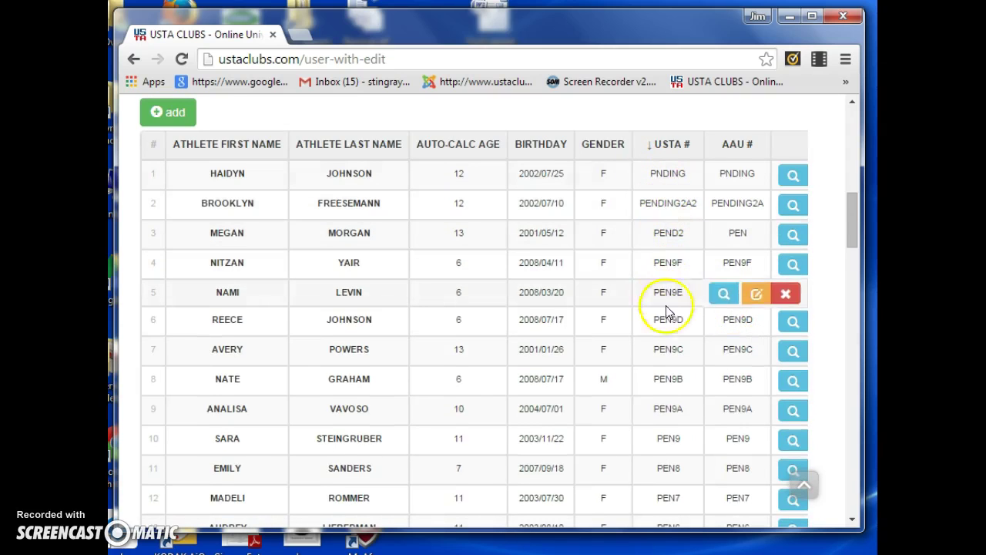
scroll(681, 421, down, 1)
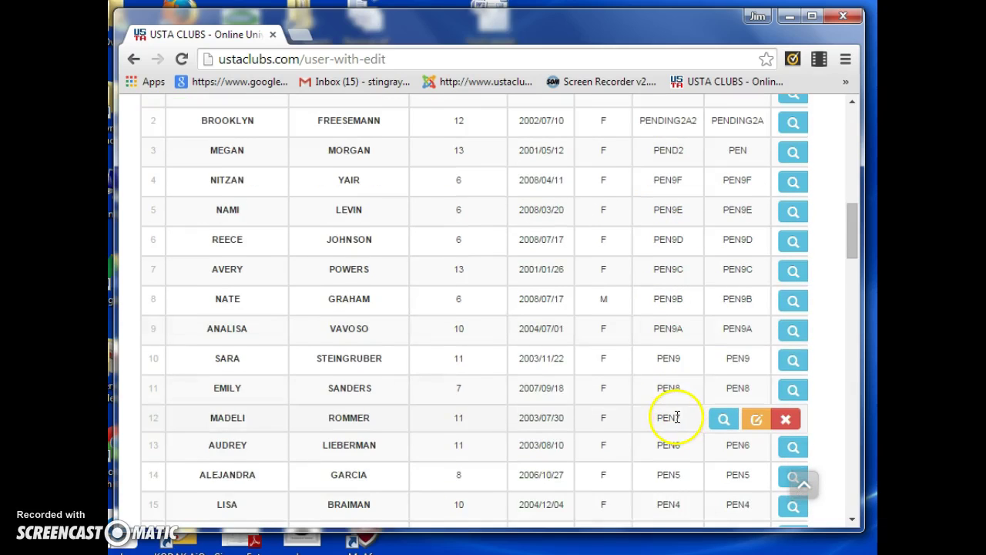
scroll(676, 417, down, 3)
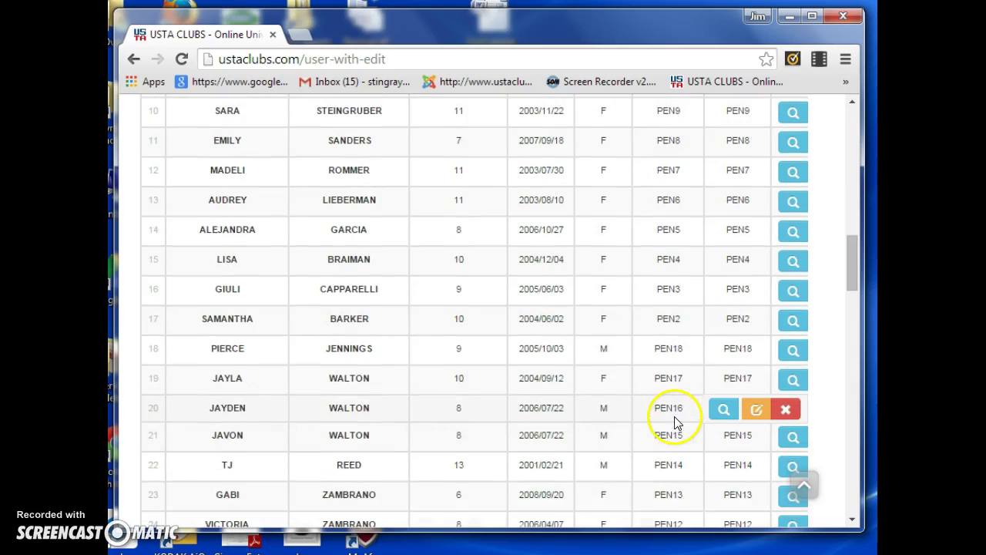
scroll(675, 420, down, 2)
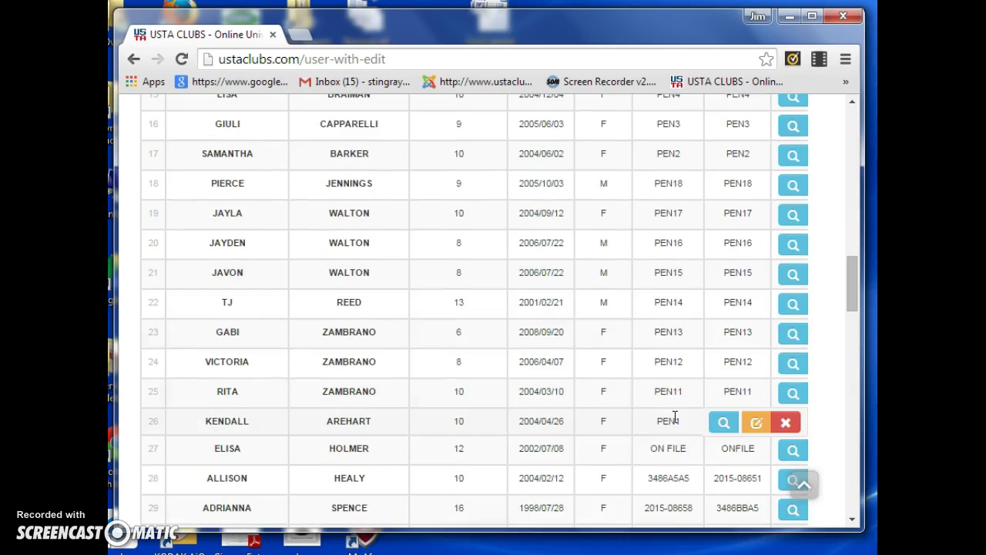
click(672, 418)
Open the first listed athlete's record for editing, review the USTA and AAU number fields, and save it to return to the list
scroll(670, 418, up, 6)
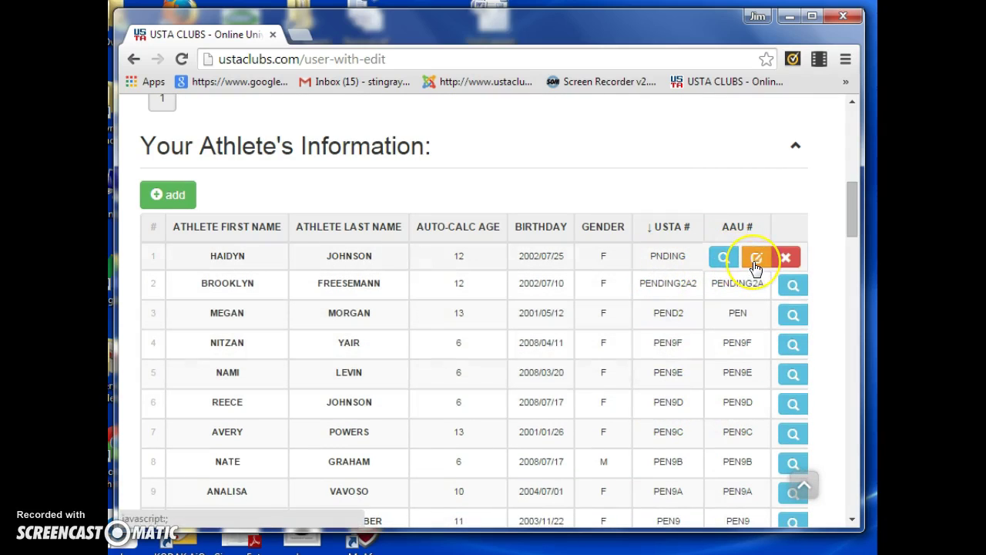
click(756, 266)
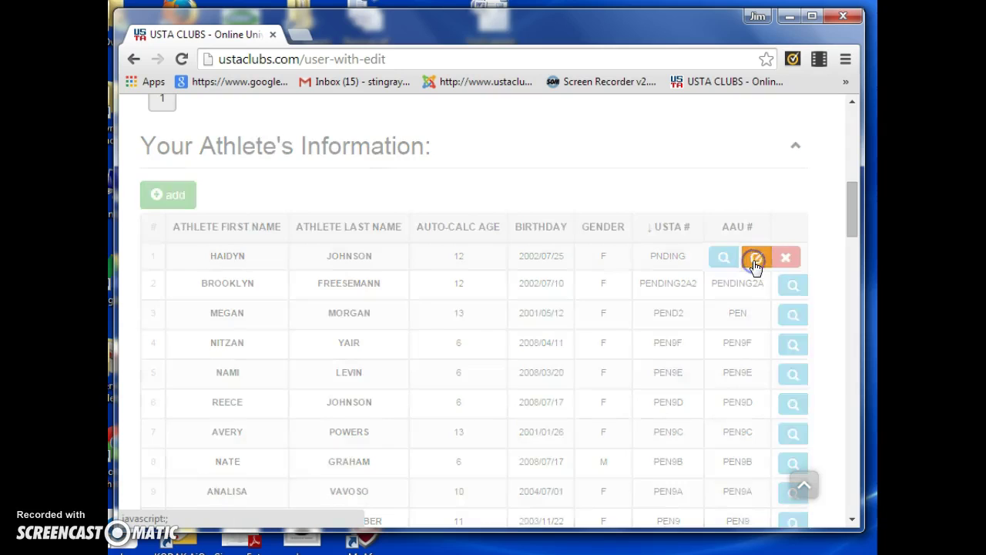
scroll(472, 406, down, 1)
scroll(471, 406, down, 1)
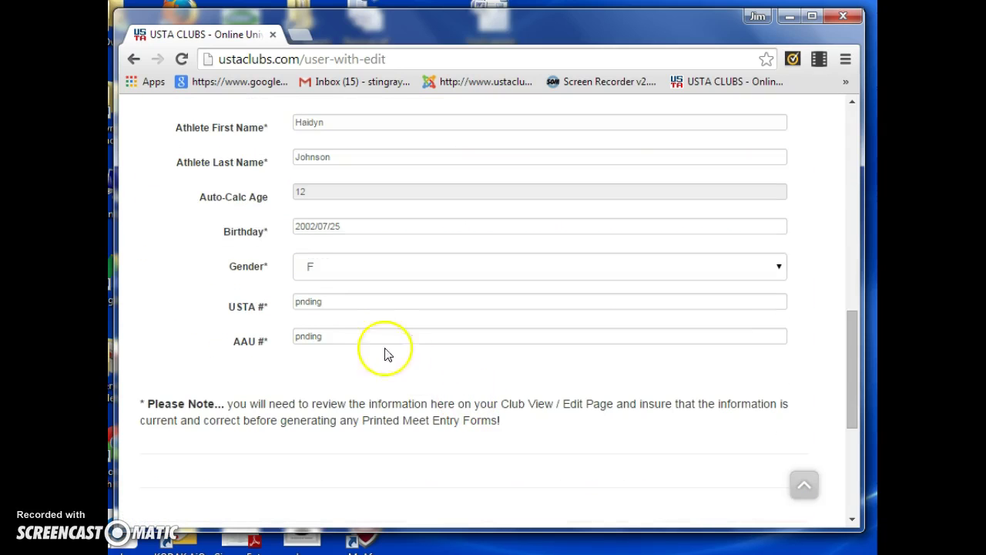
click(346, 303)
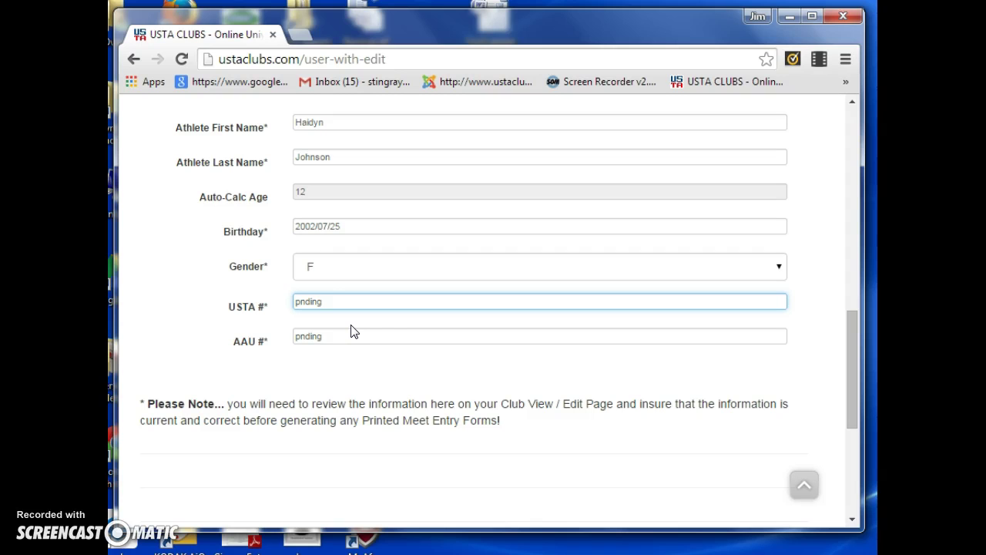
scroll(550, 316, up, 5)
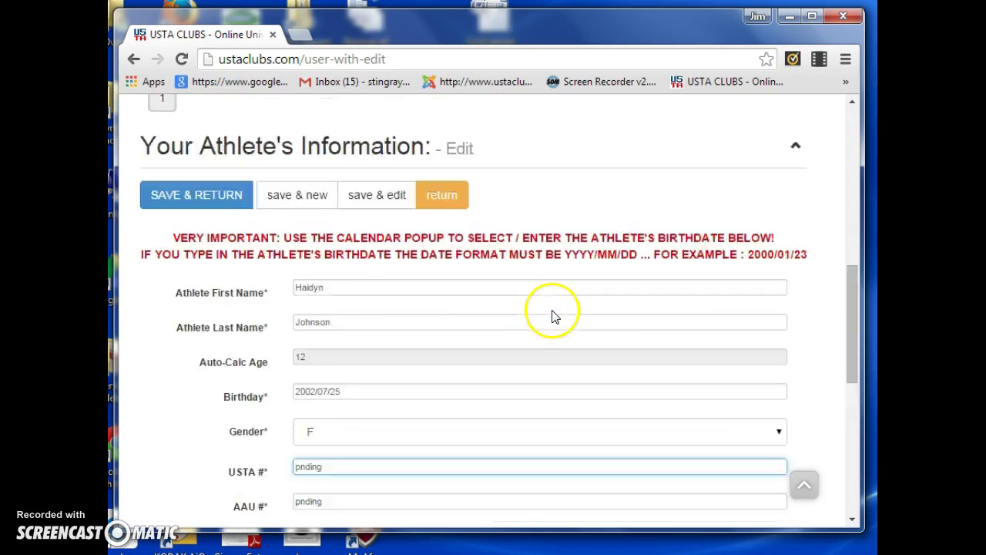
scroll(550, 324, down, 1)
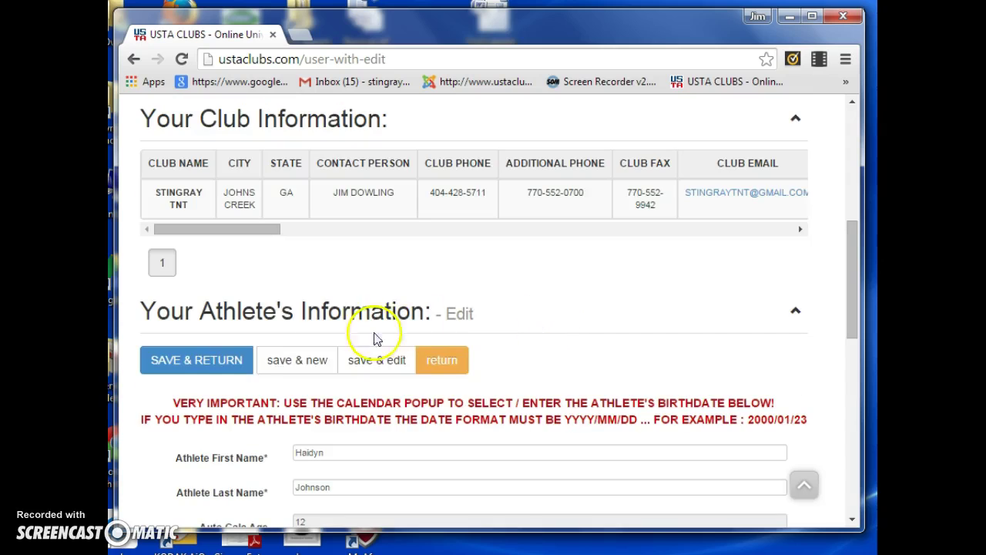
click(181, 369)
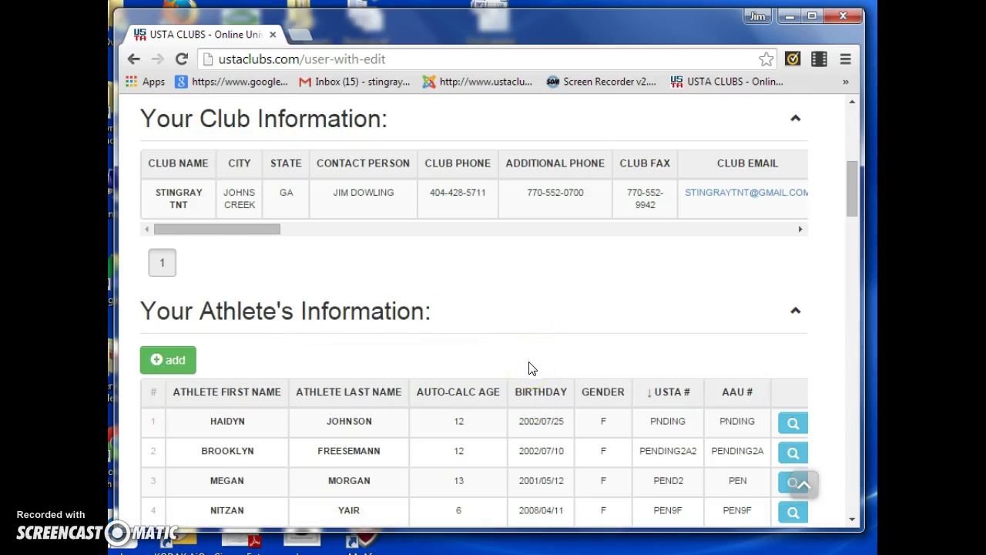
Look through the athlete list and open the club's meet Entry Form page
scroll(609, 393, down, 1)
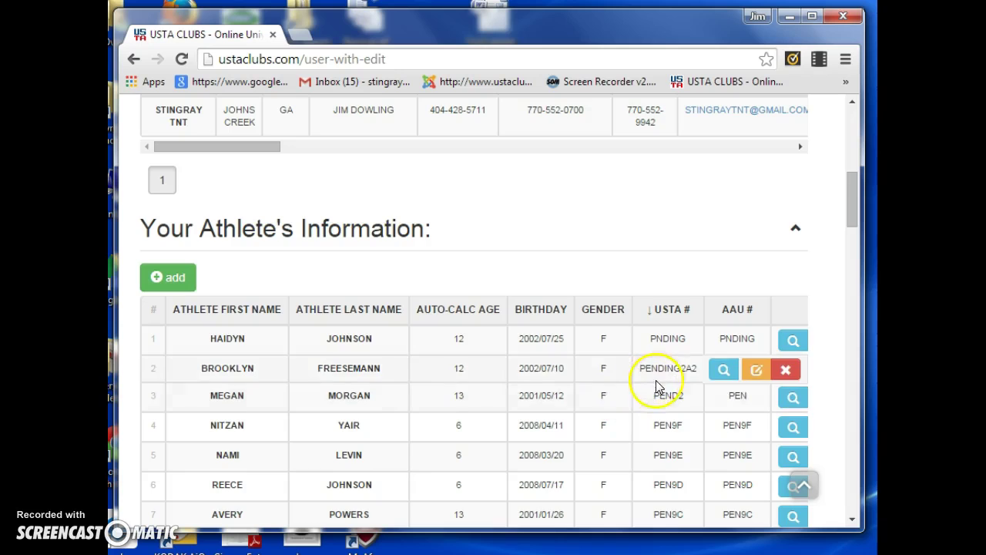
scroll(654, 385, down, 14)
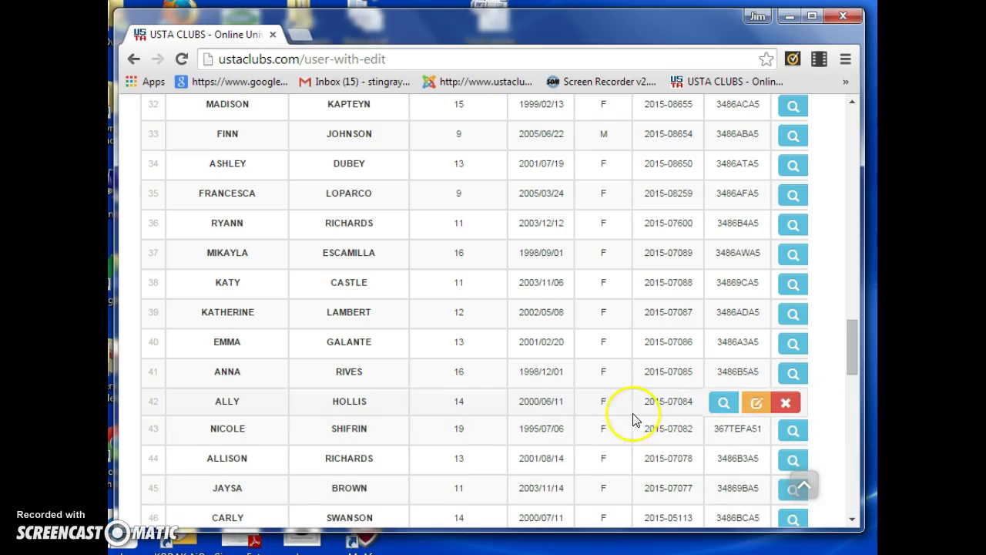
scroll(628, 418, up, 15)
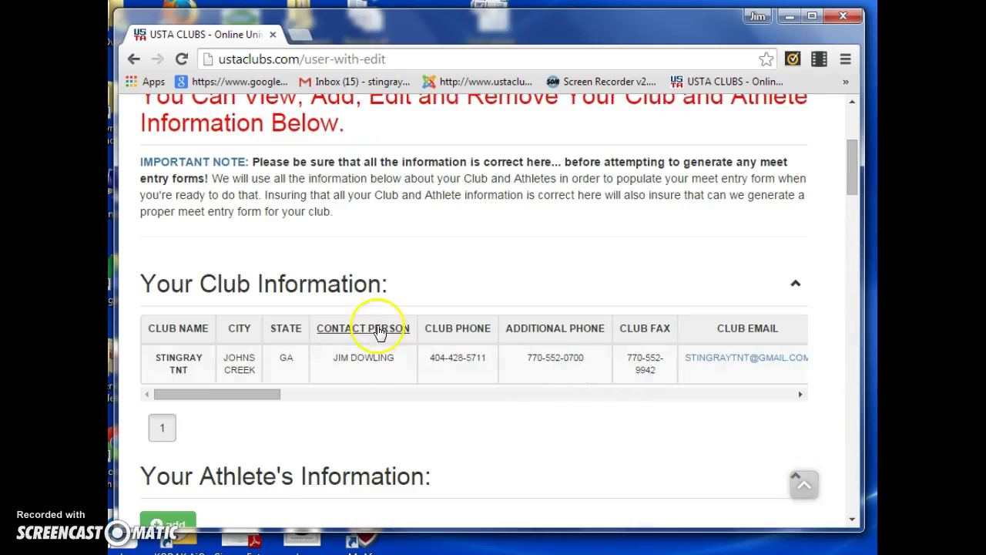
scroll(493, 352, up, 3)
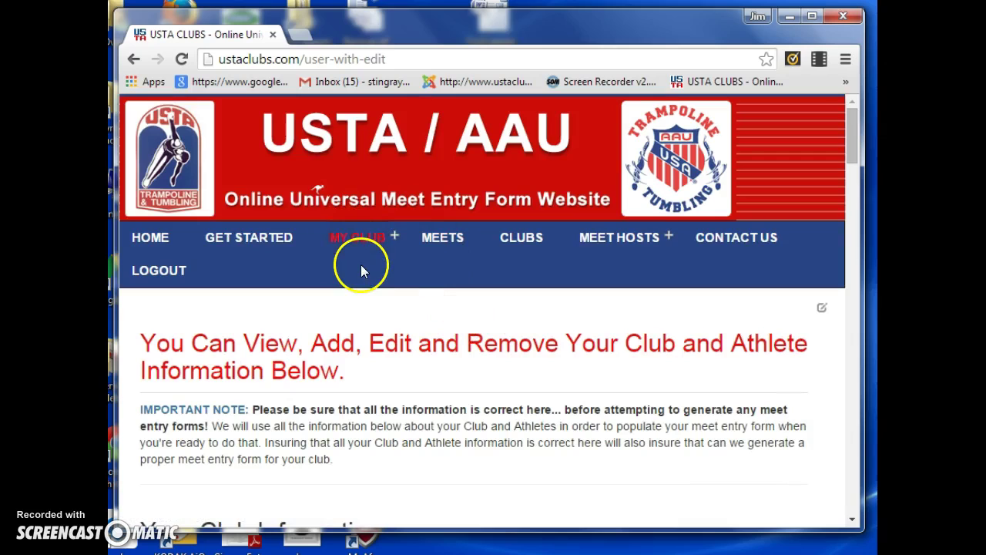
mouse_move(365, 244)
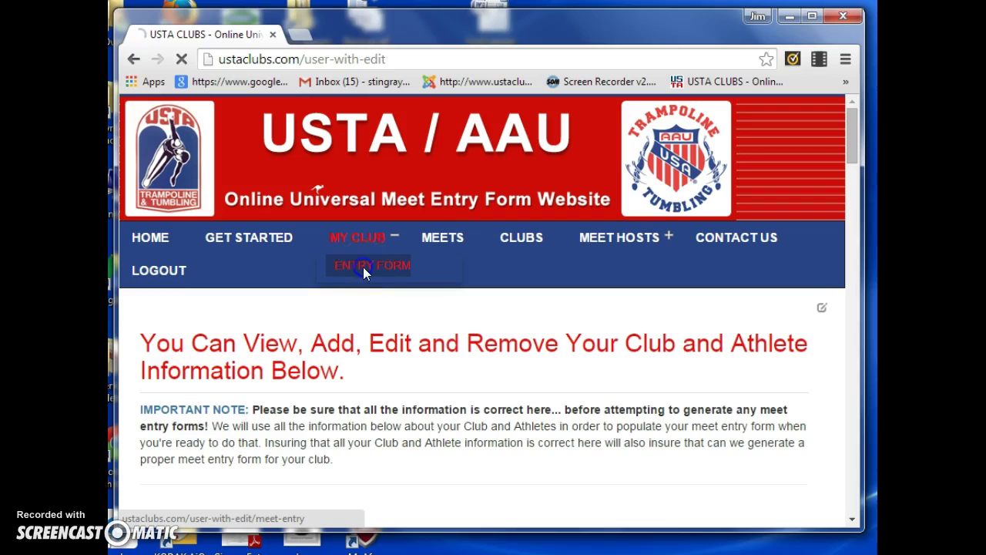
scroll(545, 373, down, 1)
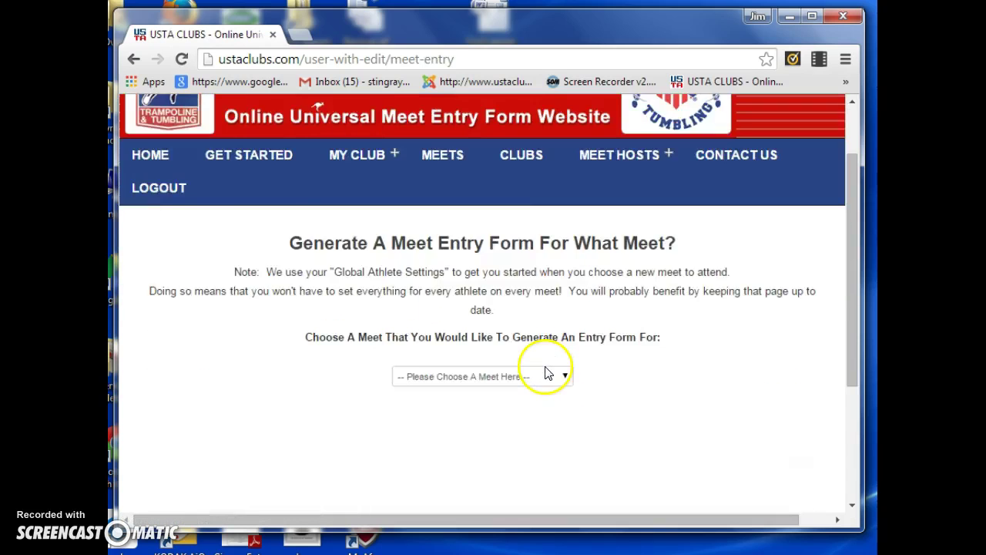
scroll(545, 373, down, 1)
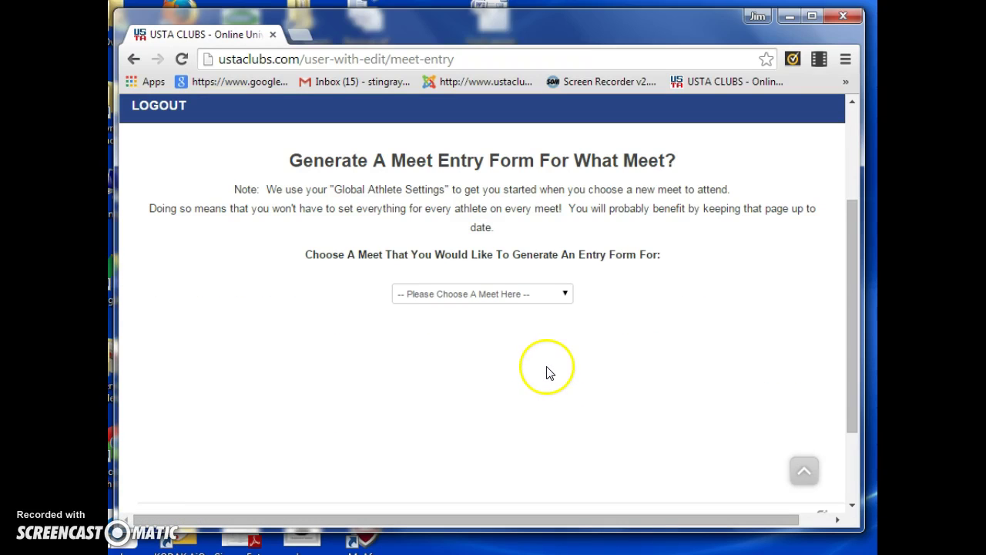
Look through the available meets and choose Mar 7 Under the Sea Invitational for the entry form
click(524, 299)
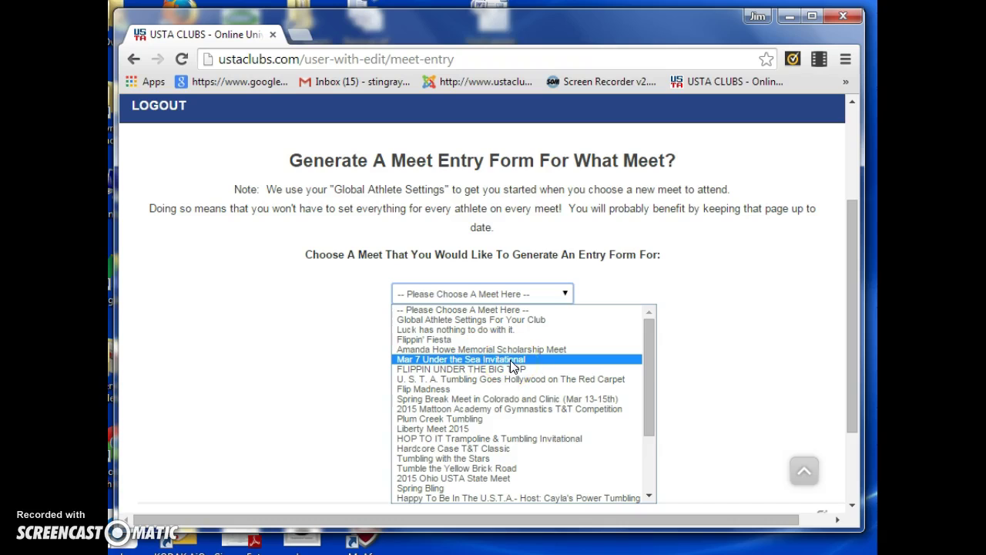
click(418, 324)
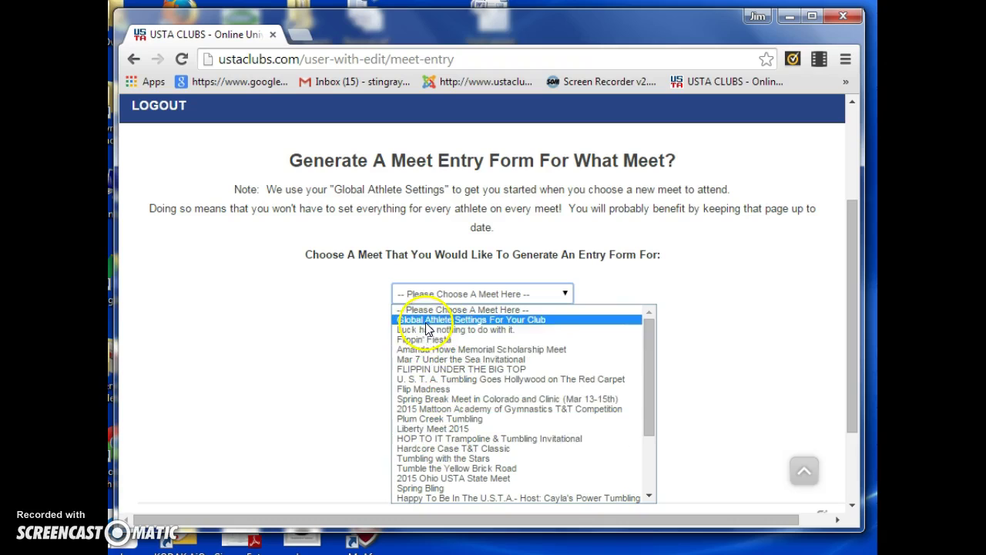
scroll(453, 424, down, 3)
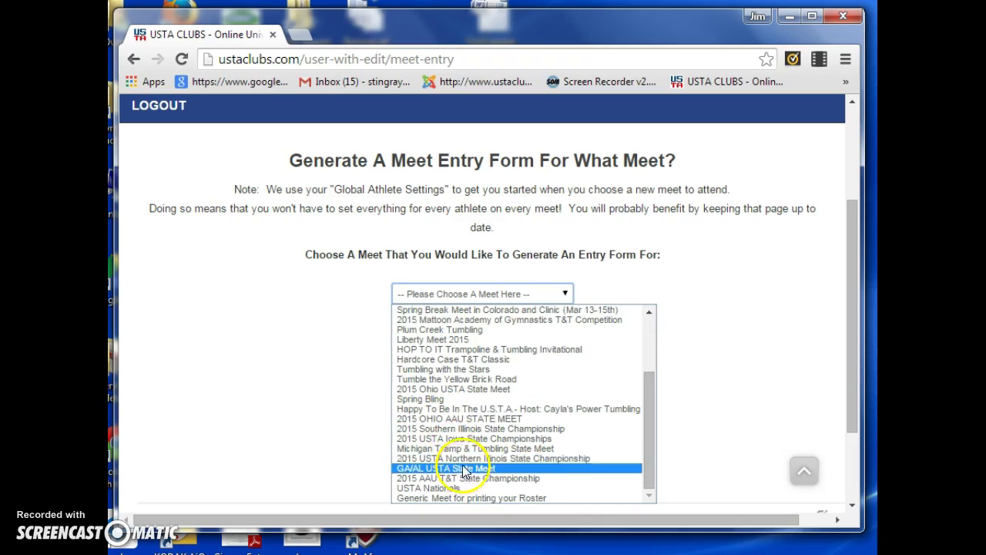
scroll(456, 428, up, 3)
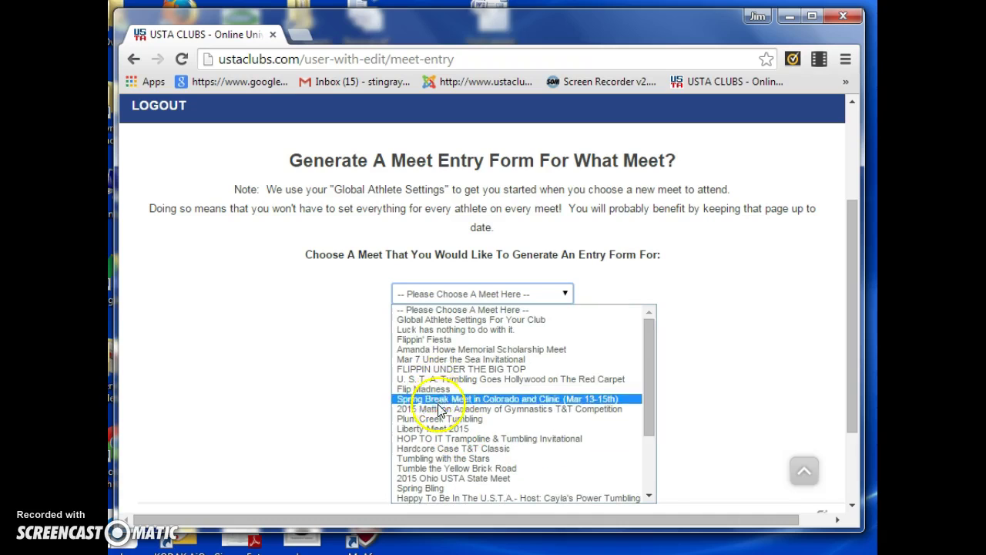
click(420, 359)
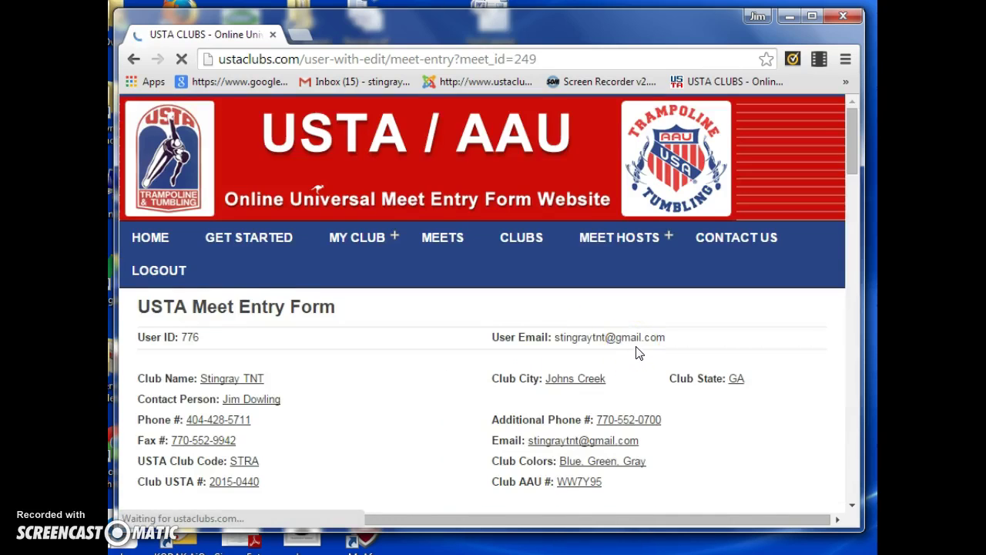
Review the selected meet's entry fees, meet date, and USTA and AAU sanction numbers on the form
scroll(639, 353, down, 2)
scroll(639, 352, down, 1)
drag(310, 392, 282, 392)
click(348, 392)
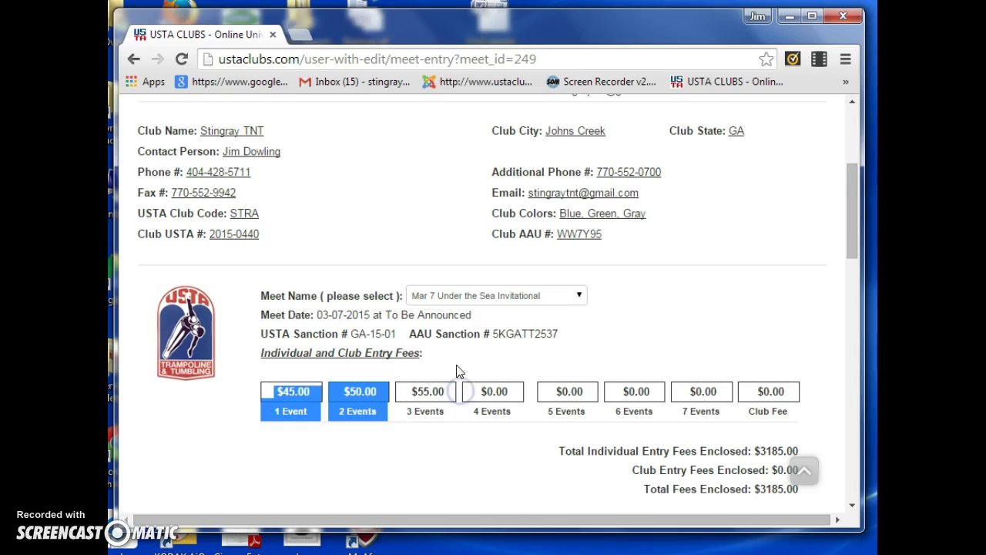
drag(317, 314, 353, 315)
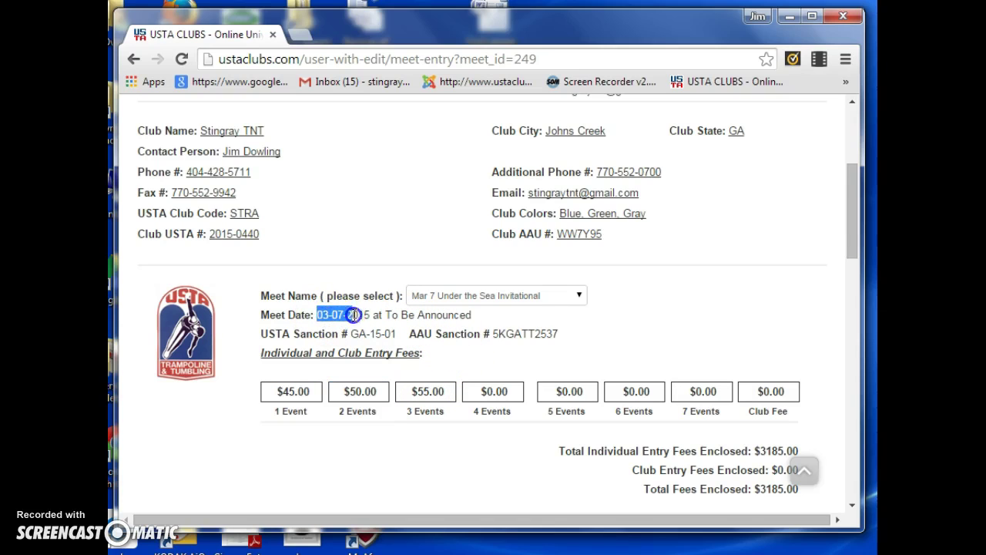
click(402, 316)
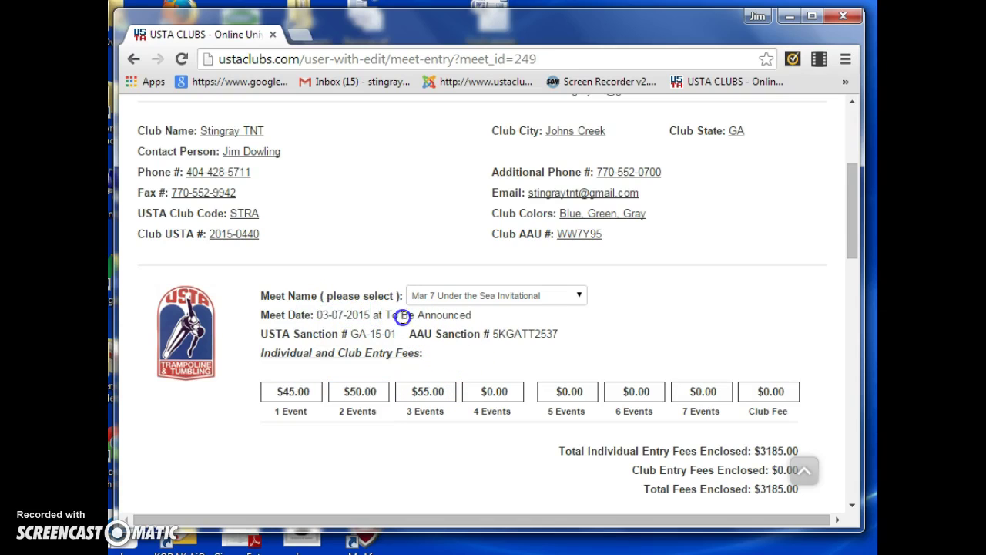
drag(494, 335, 562, 334)
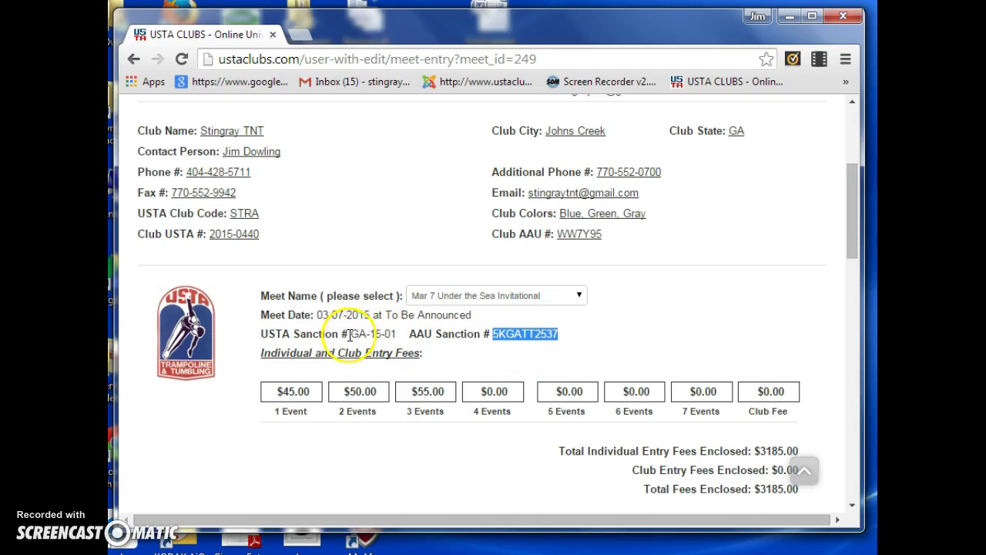
drag(350, 333, 409, 333)
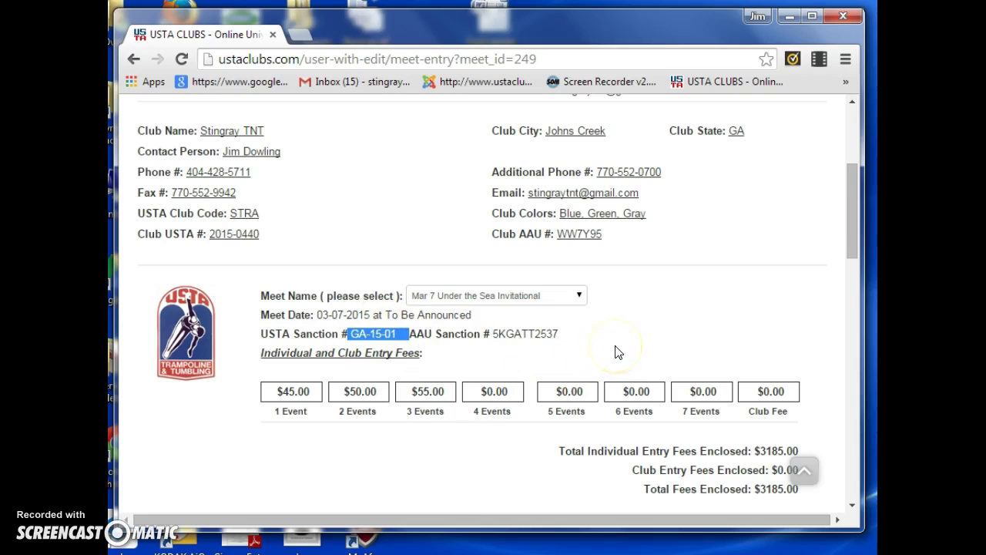
Sort the entry form's athlete table by attendance so that attending athletes come first
scroll(616, 352, down, 6)
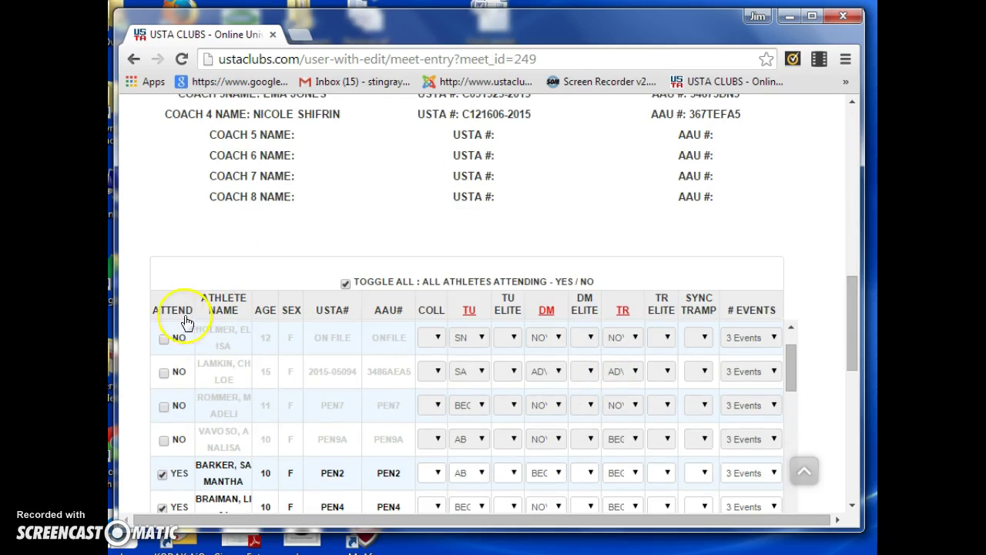
click(182, 312)
click(446, 398)
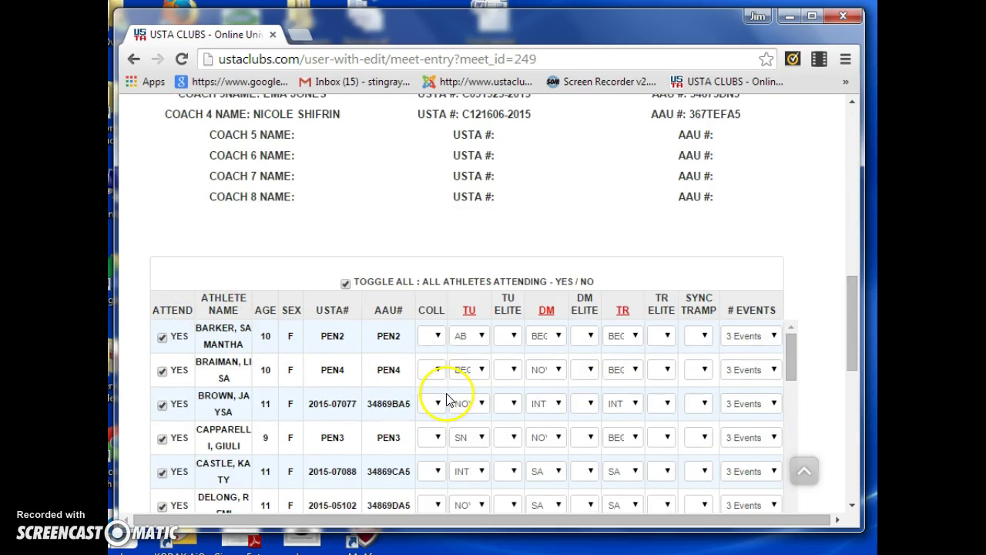
scroll(446, 397, down, 1)
click(852, 505)
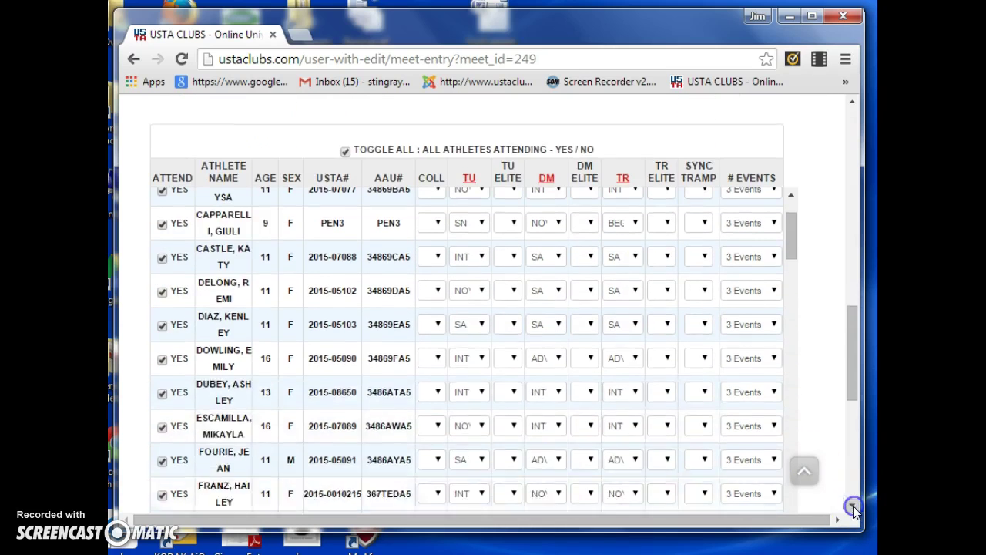
scroll(319, 253, up, 1)
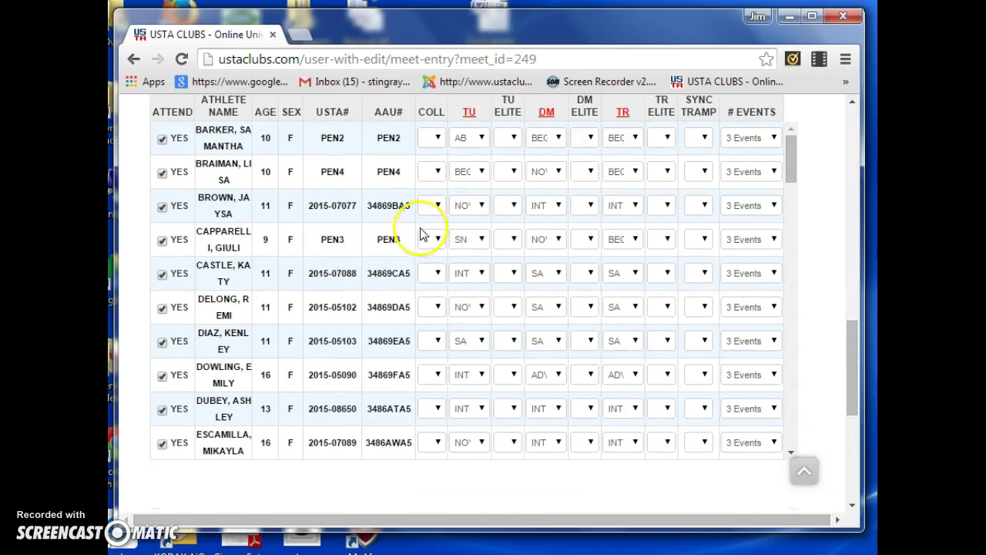
Check the third athlete's tumbling level and number-of-events choices without changing them
click(479, 205)
click(480, 205)
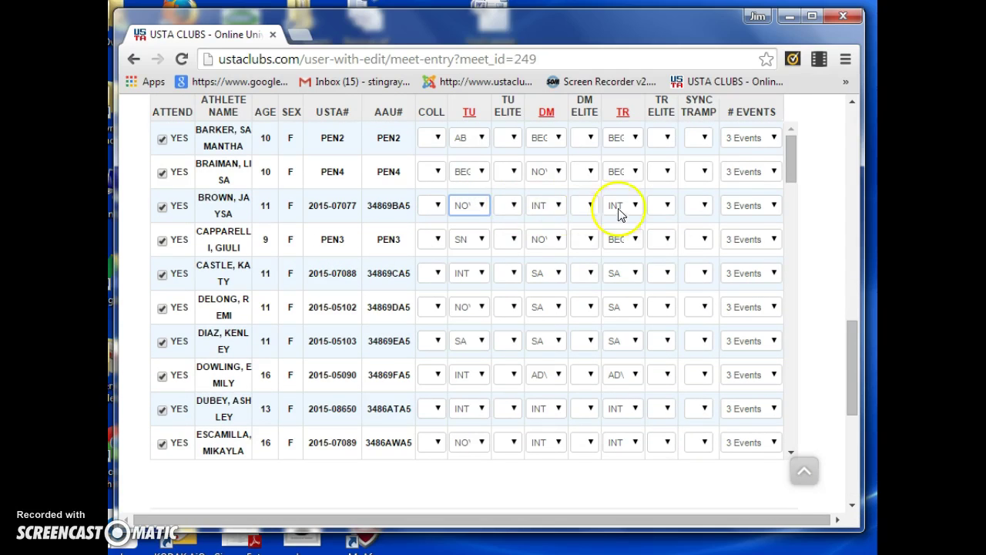
click(773, 206)
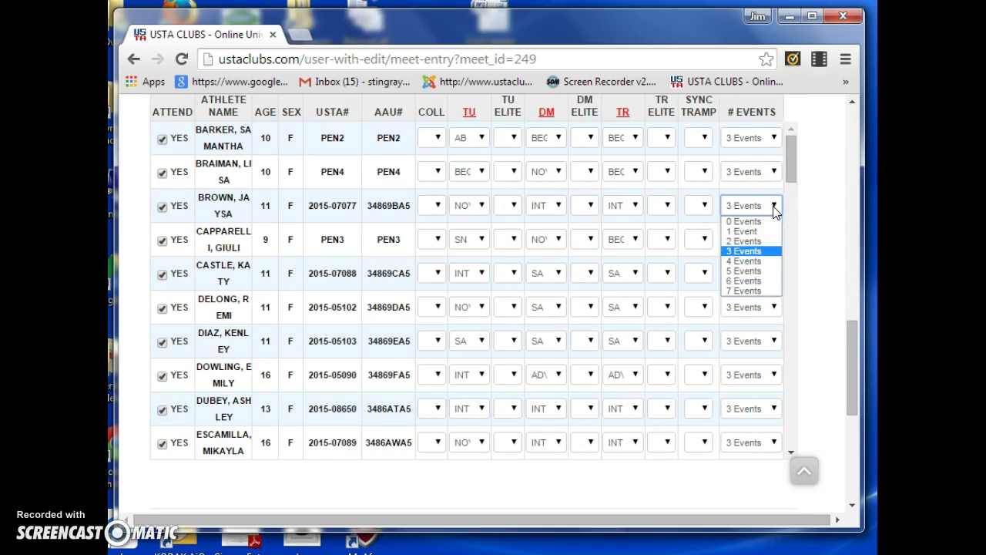
click(772, 205)
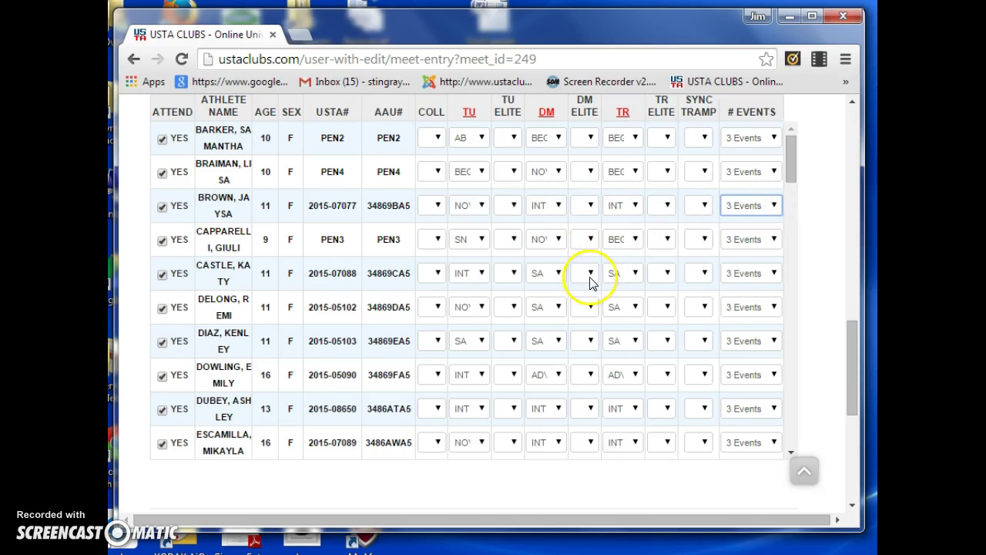
Look through the remaining athletes and generate the meet entry form PDF
scroll(590, 282, down, 5)
scroll(590, 285, down, 15)
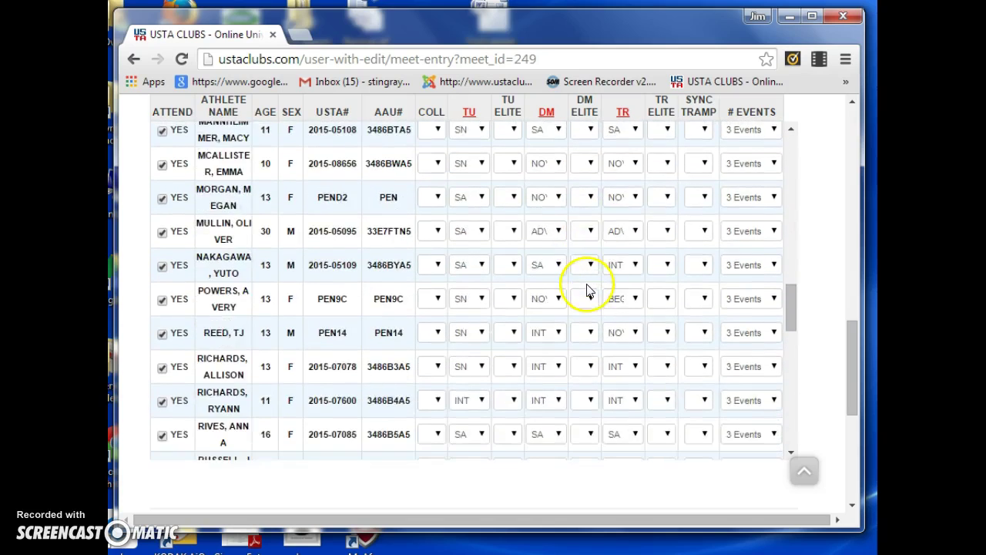
scroll(587, 296, down, 5)
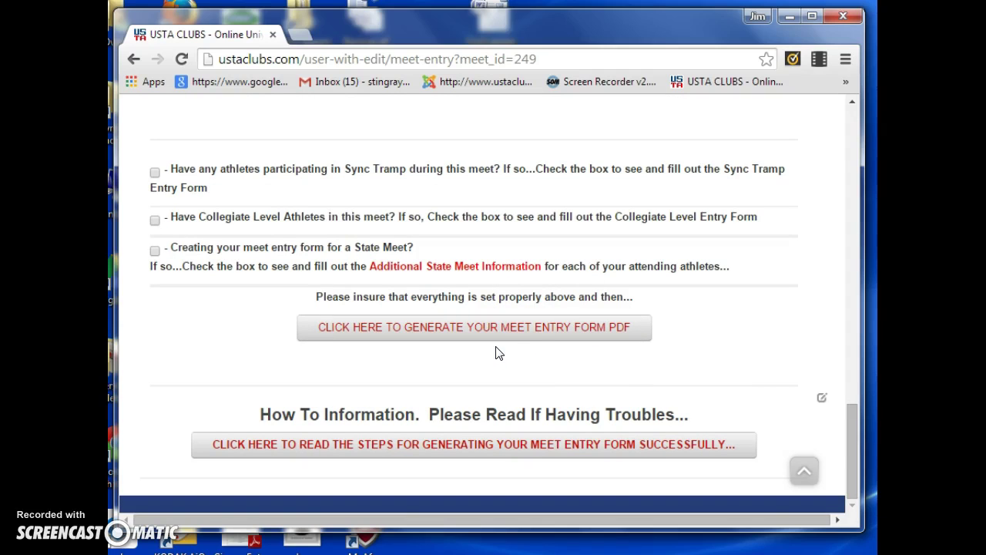
click(494, 333)
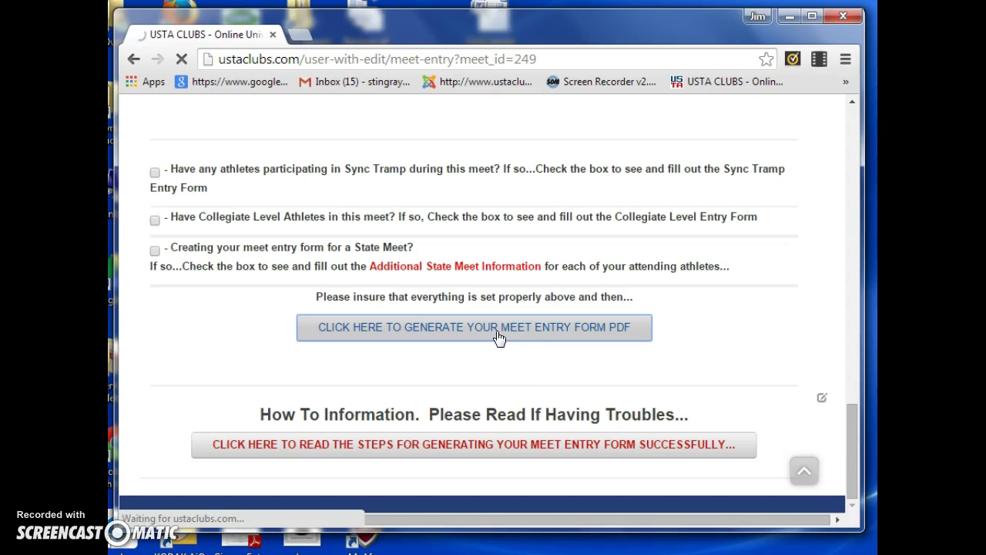
click(513, 302)
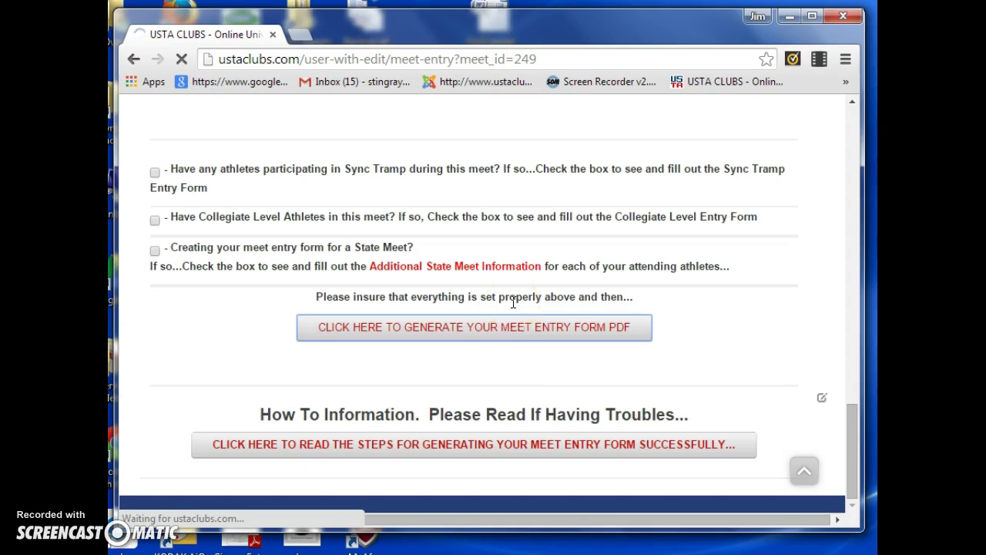
Generate the meet entry form PDF and compare the first athlete's entry fee with the 3 Events fee on page 1
click(539, 328)
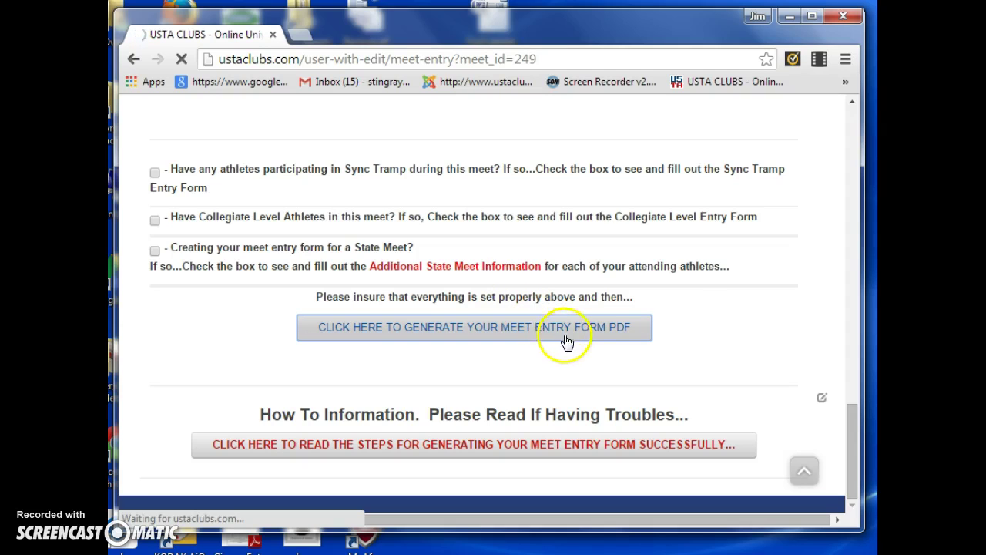
click(710, 305)
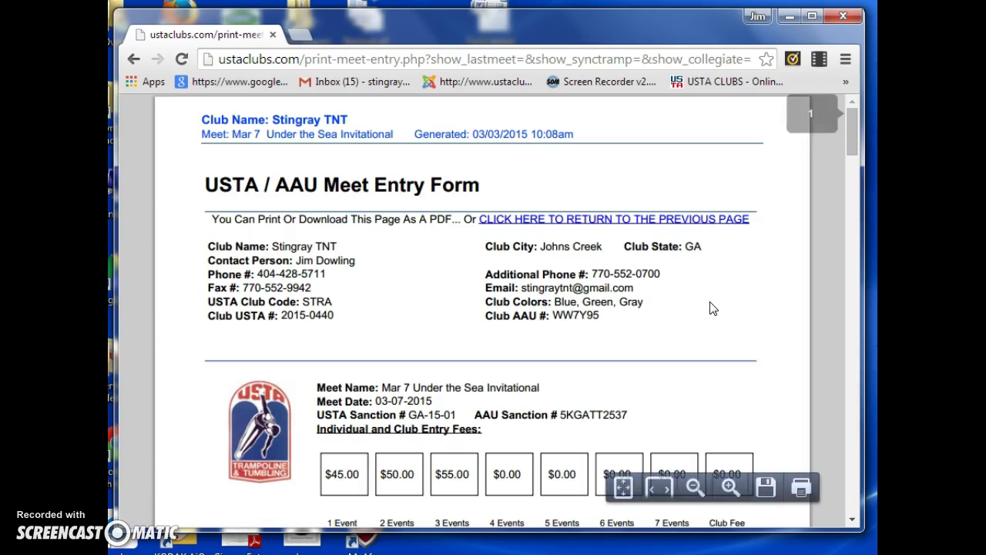
scroll(710, 306, down, 5)
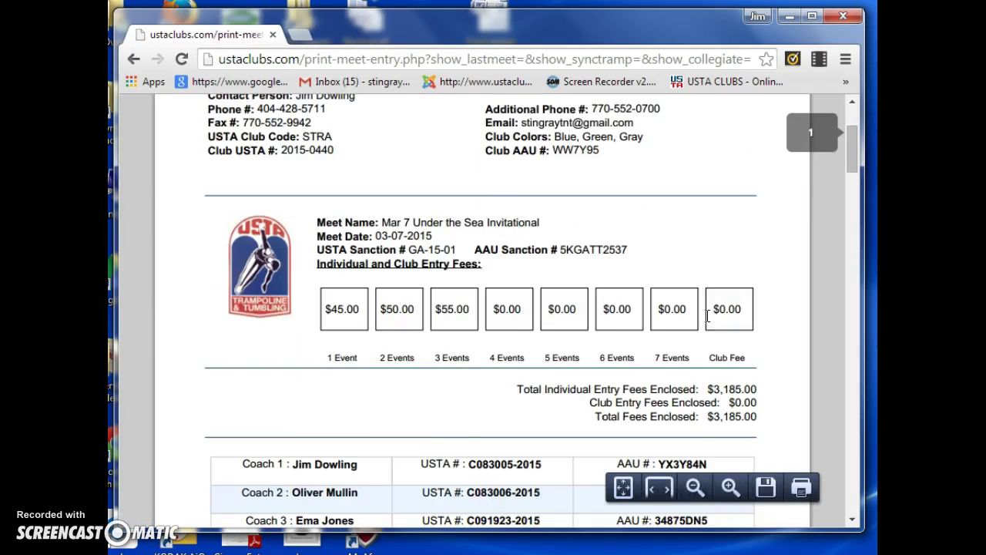
click(547, 253)
scroll(547, 261, down, 15)
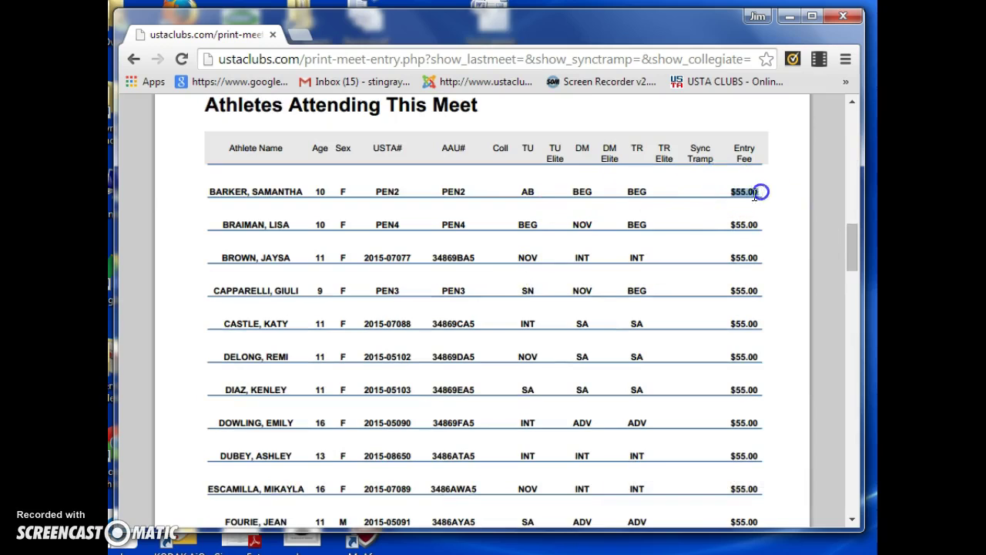
scroll(699, 227, up, 8)
scroll(699, 226, up, 5)
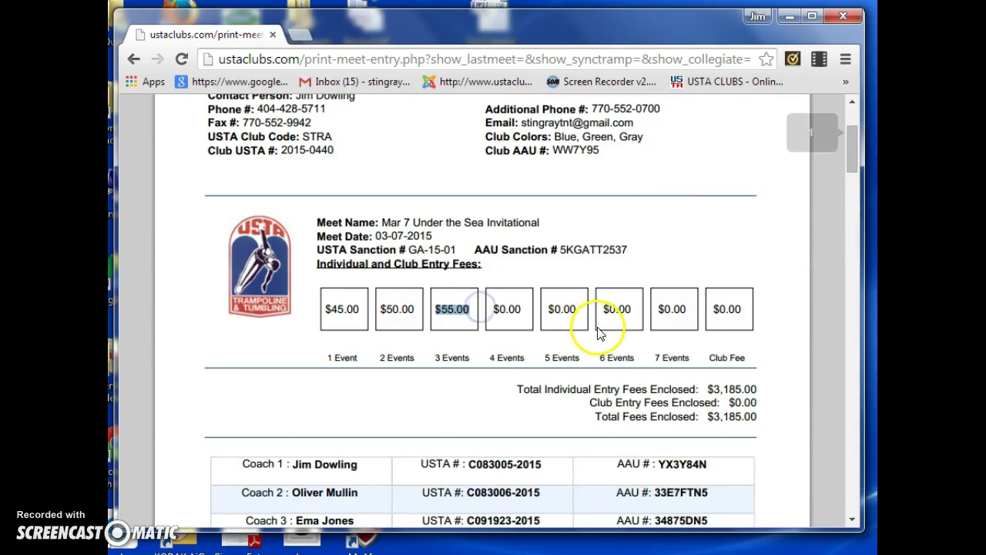
Look through the attending athletes' levels and entry fees on pages 2 to 4 of the meet entry form
scroll(609, 326, down, 20)
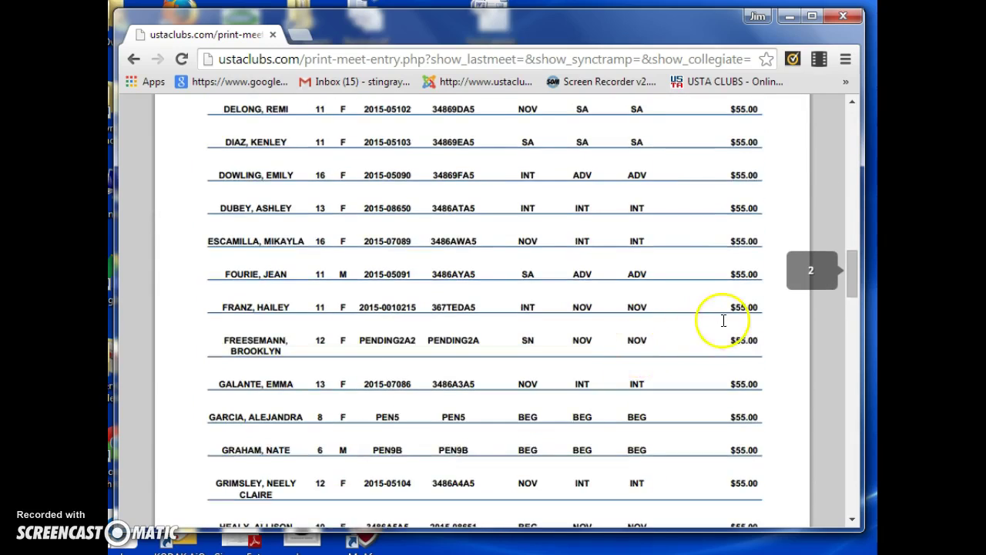
scroll(724, 324, down, 6)
scroll(717, 332, down, 7)
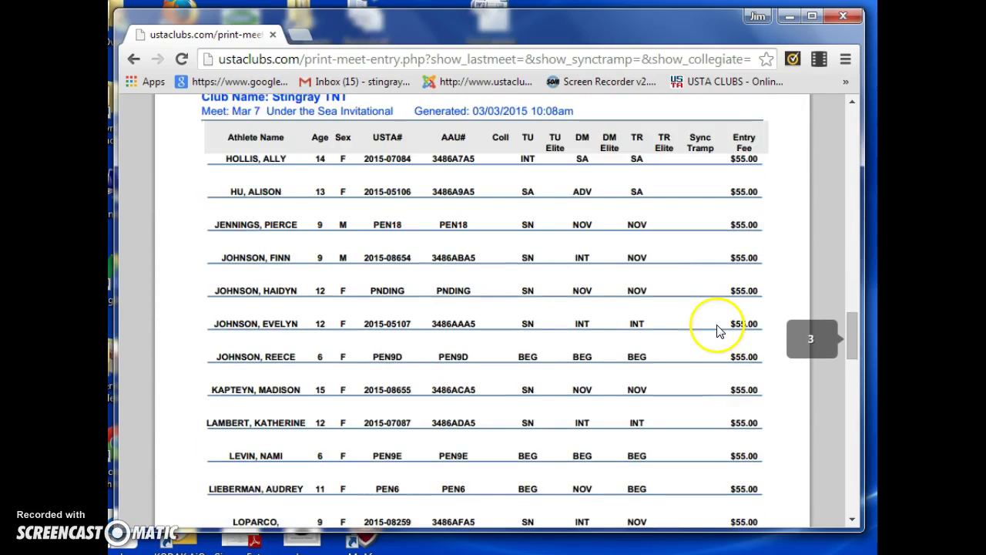
scroll(715, 336, down, 7)
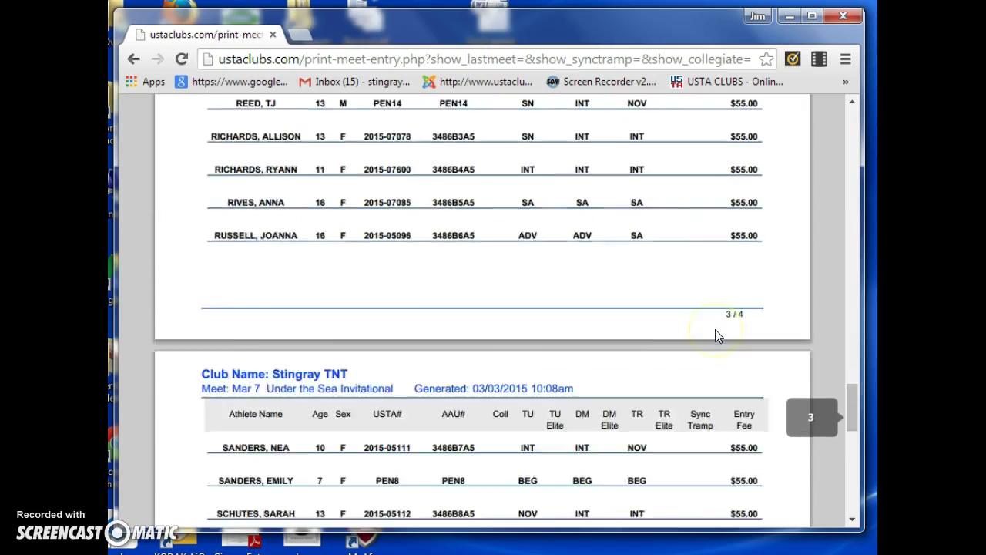
scroll(714, 337, down, 7)
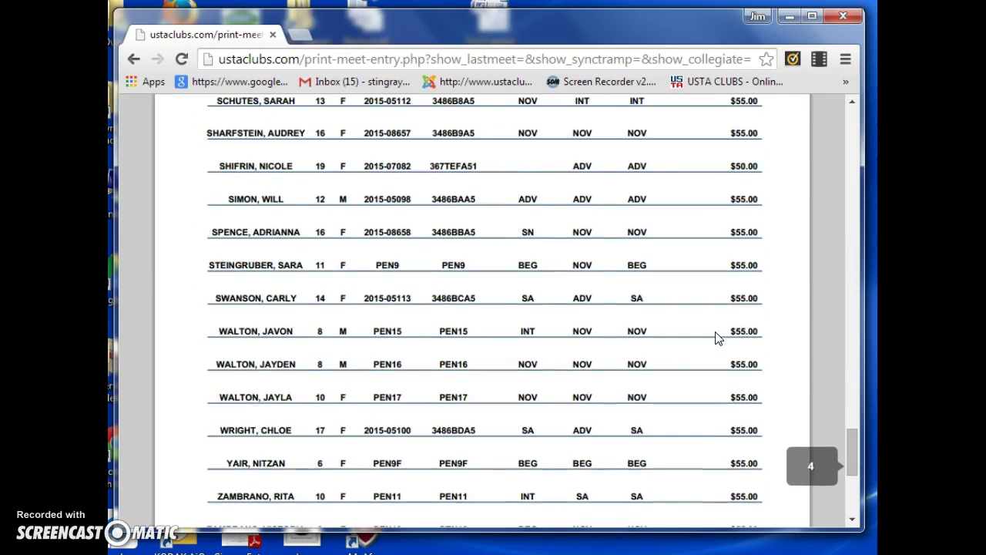
scroll(718, 338, up, 8)
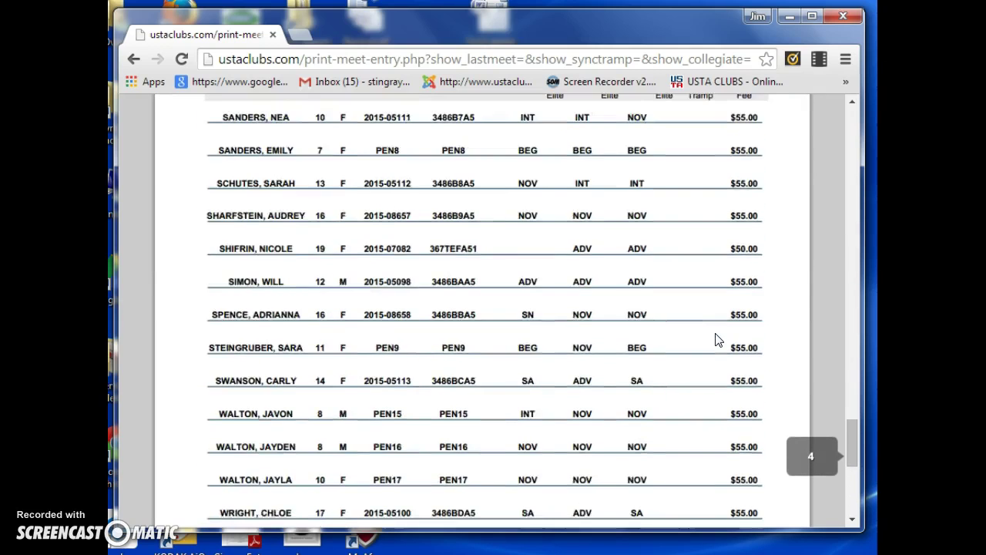
scroll(718, 335, up, 8)
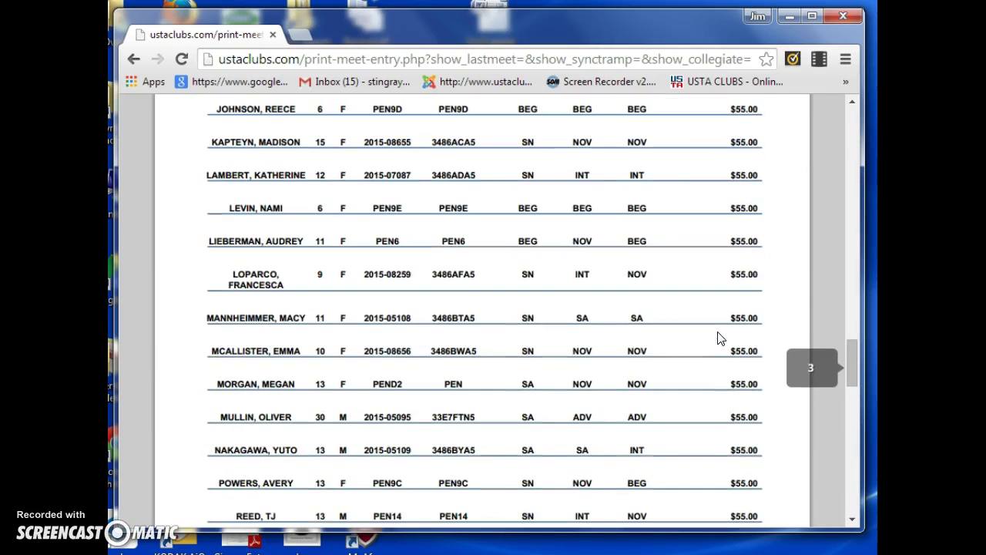
scroll(718, 339, up, 5)
Examine the athlete row on page 3 whose USTA and AAU numbers are entered as PNDING
click(339, 304)
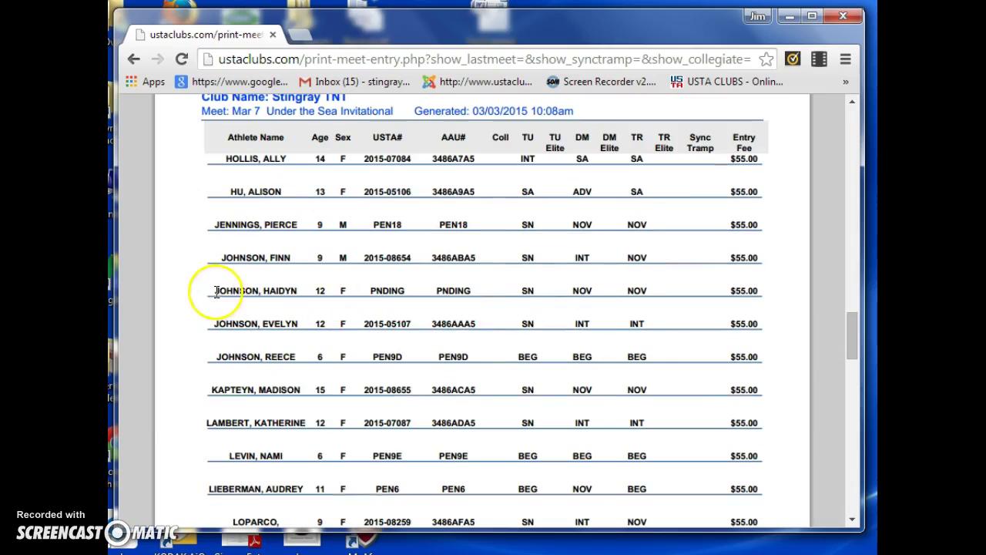
drag(200, 289, 303, 287)
click(380, 289)
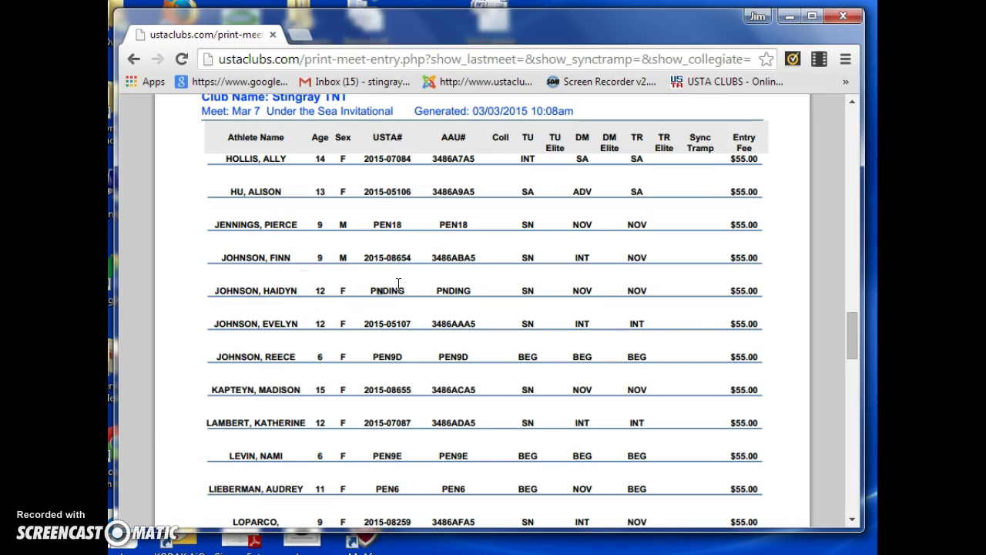
Search the PDF for an athlete by first name and check the matching athlete's entry fee on page 4
key(ctrl+f)
click(641, 126)
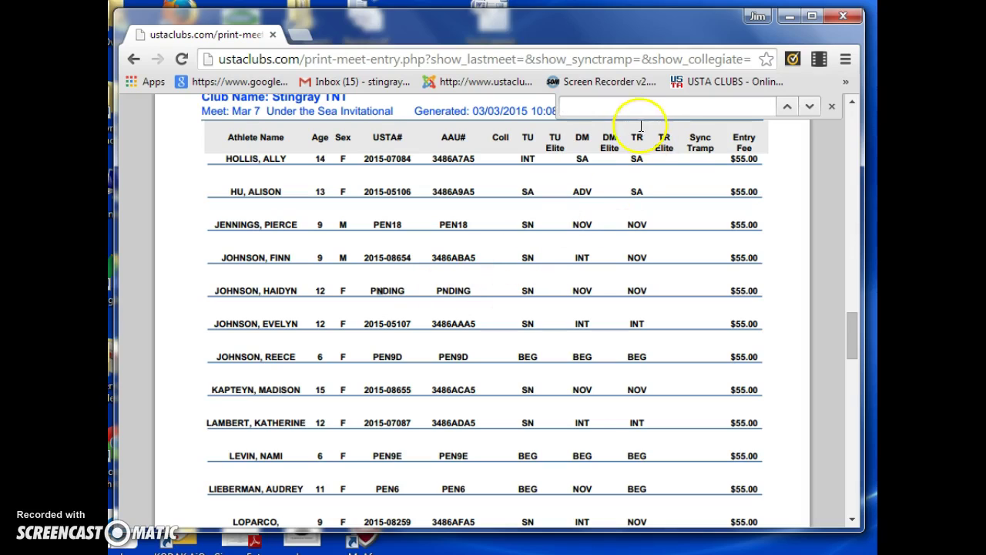
click(584, 104)
text(nicole)
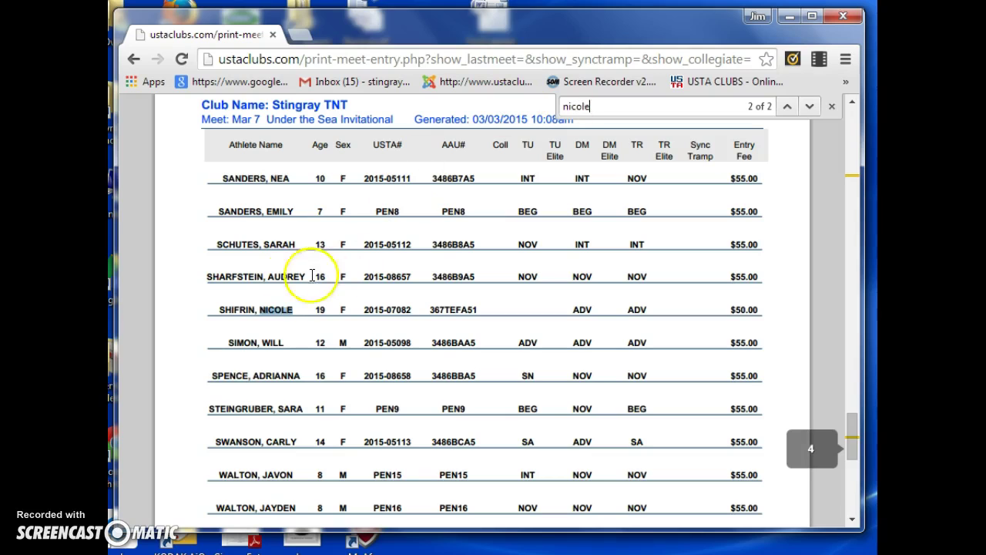
click(260, 309)
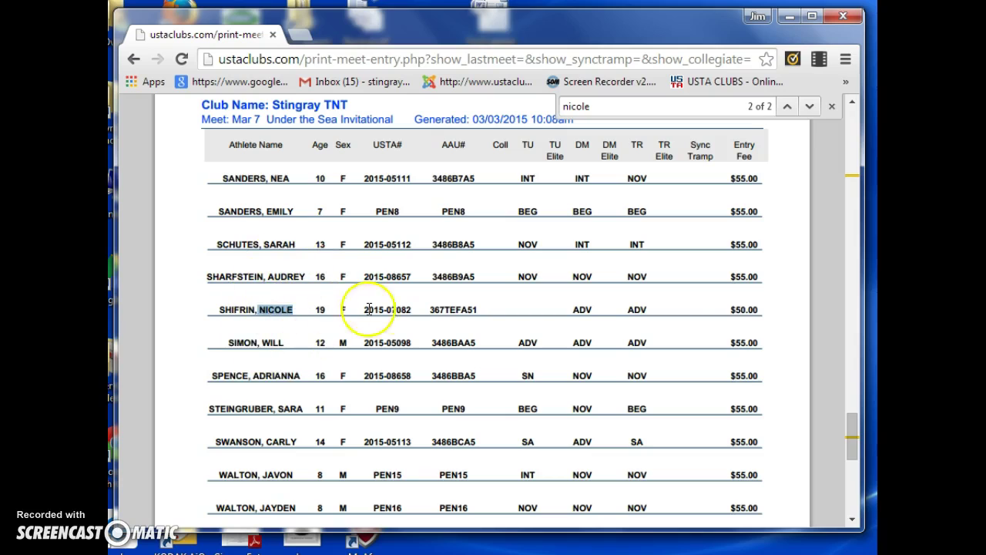
click(747, 310)
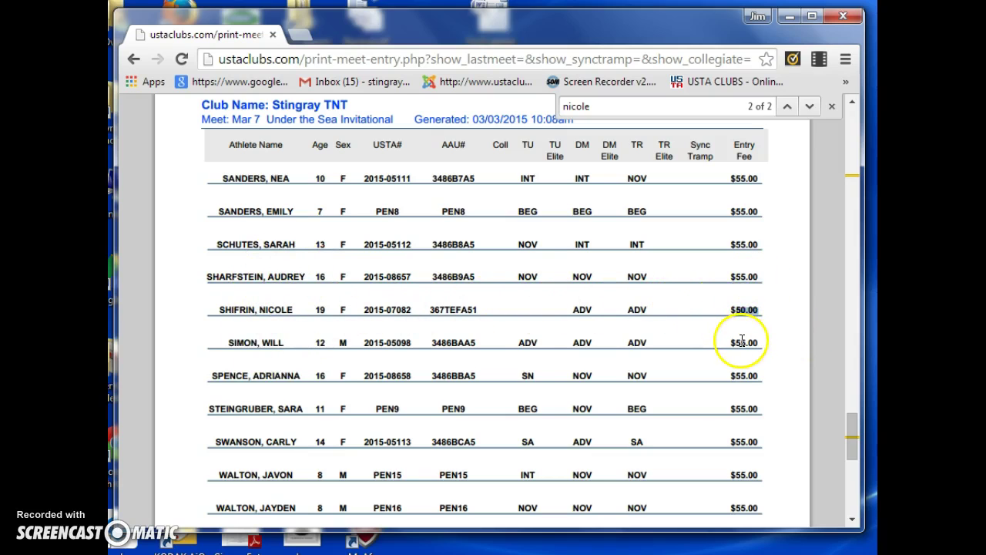
Step through the name matches in the coach list and the athlete table, and close the search
click(597, 131)
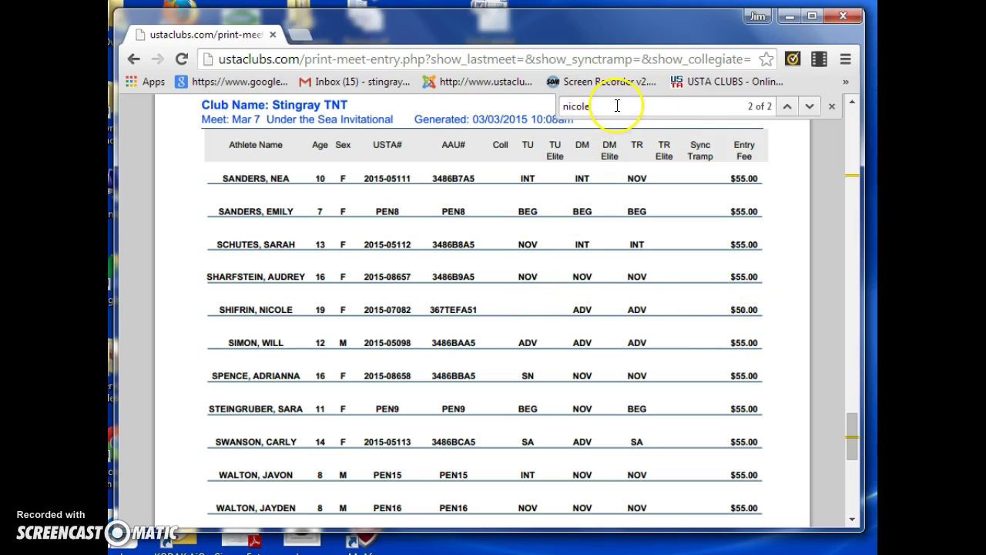
click(810, 105)
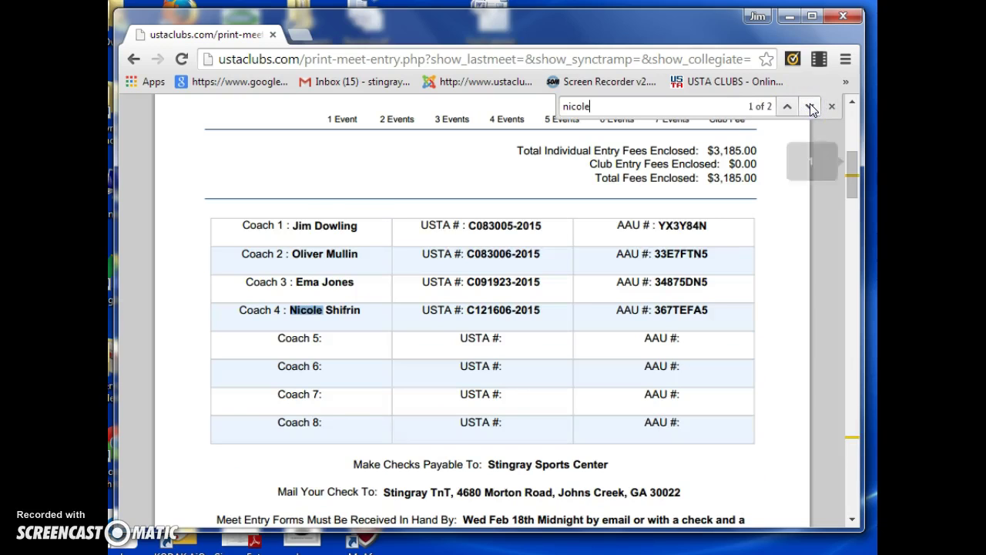
click(809, 105)
click(633, 230)
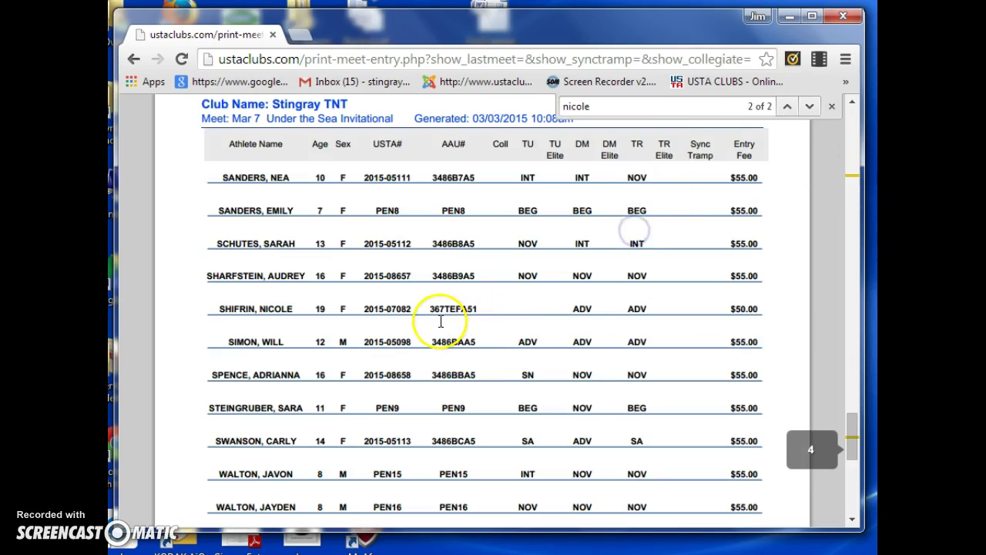
scroll(435, 320, down, 4)
scroll(439, 328, up, 4)
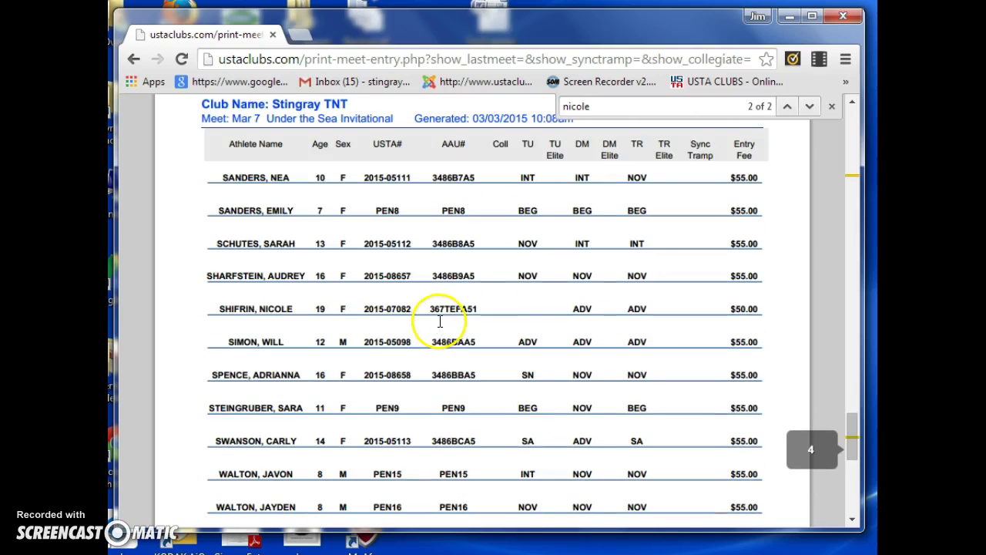
click(832, 107)
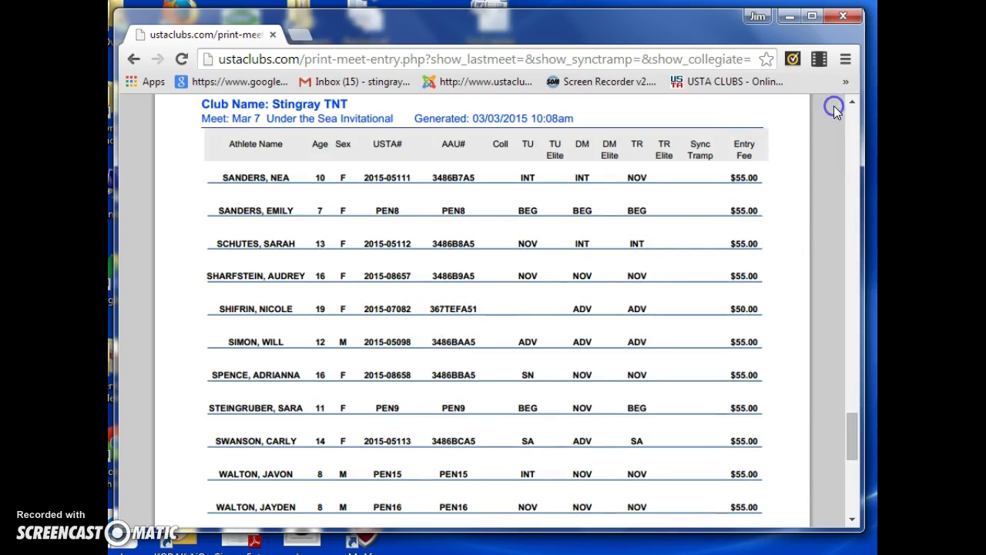
Open the print settings for the meet entry form and close them without printing
scroll(735, 277, down, 5)
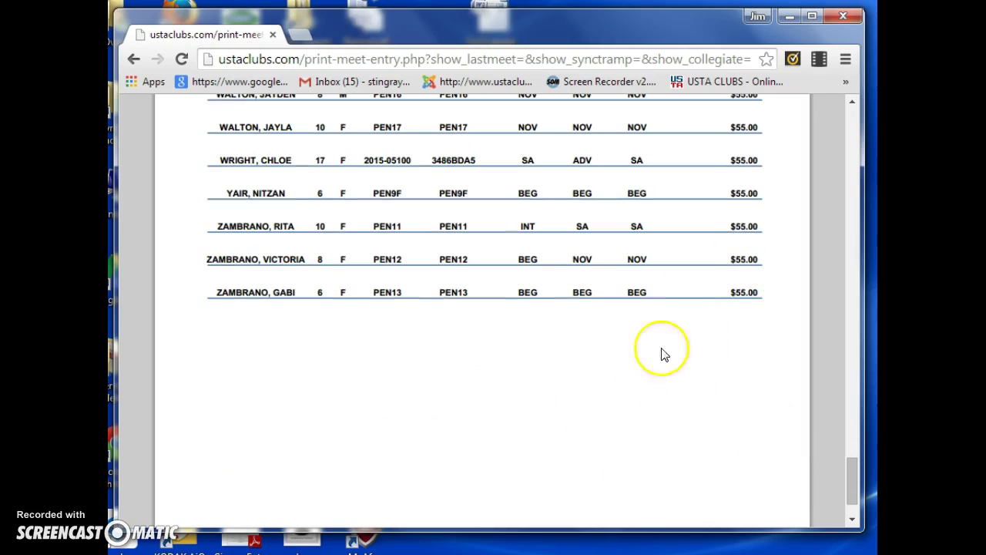
mouse_move(788, 504)
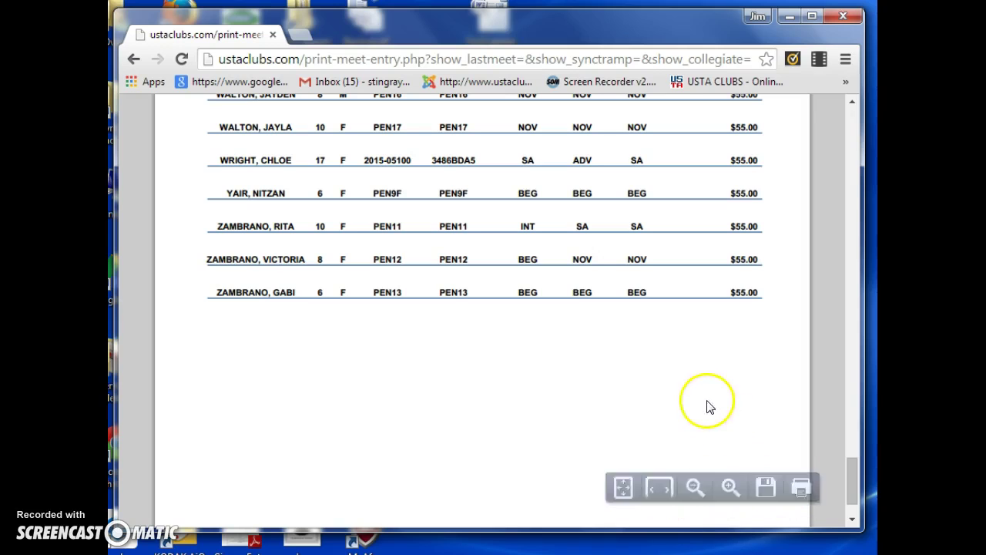
mouse_move(704, 462)
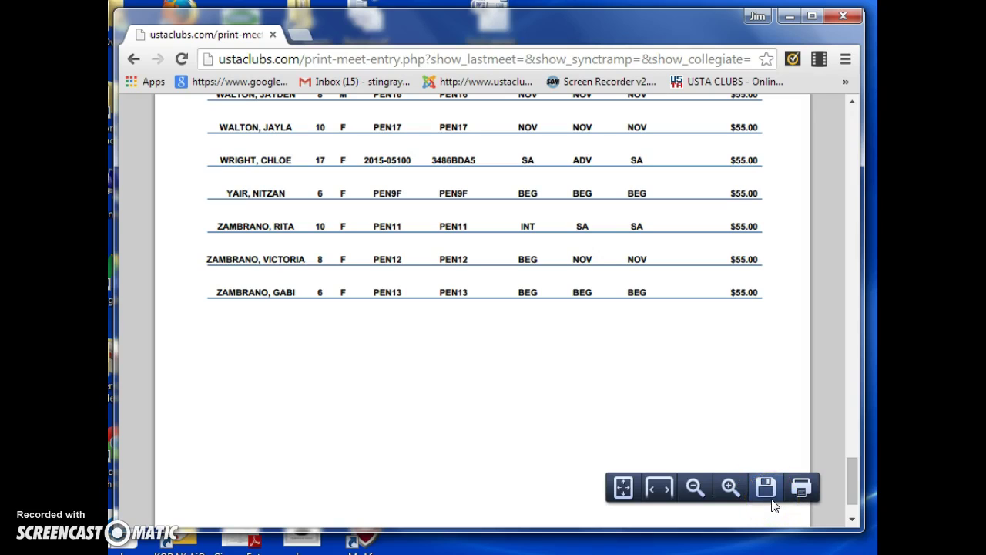
click(801, 498)
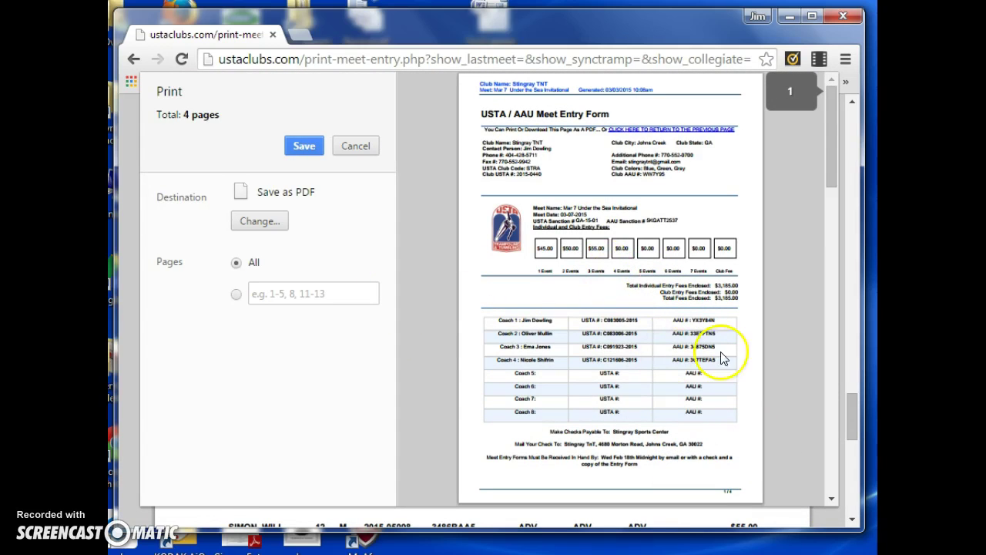
click(356, 146)
Open the save dialog for the meet entry form PDF and dismiss it without saving
mouse_move(793, 493)
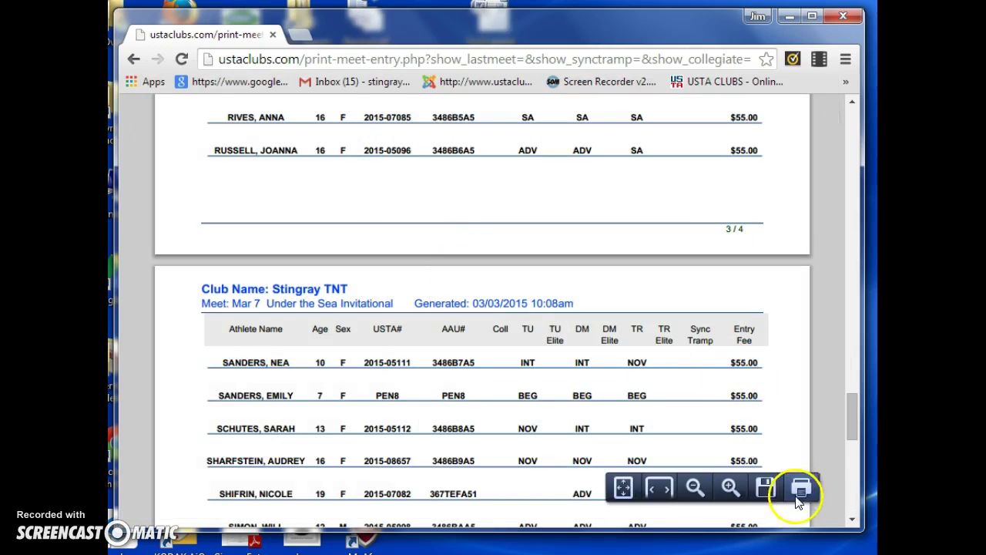
click(768, 490)
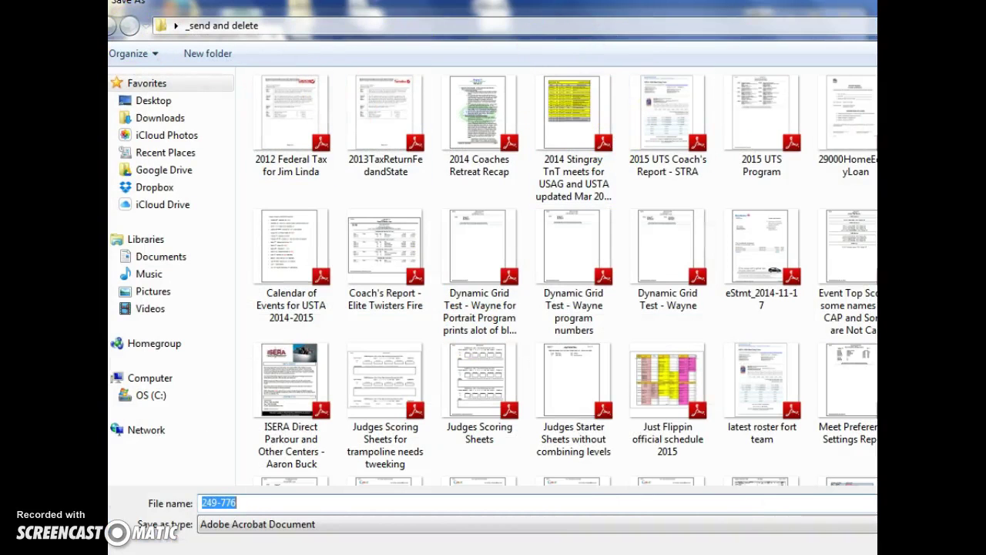
key(Escape)
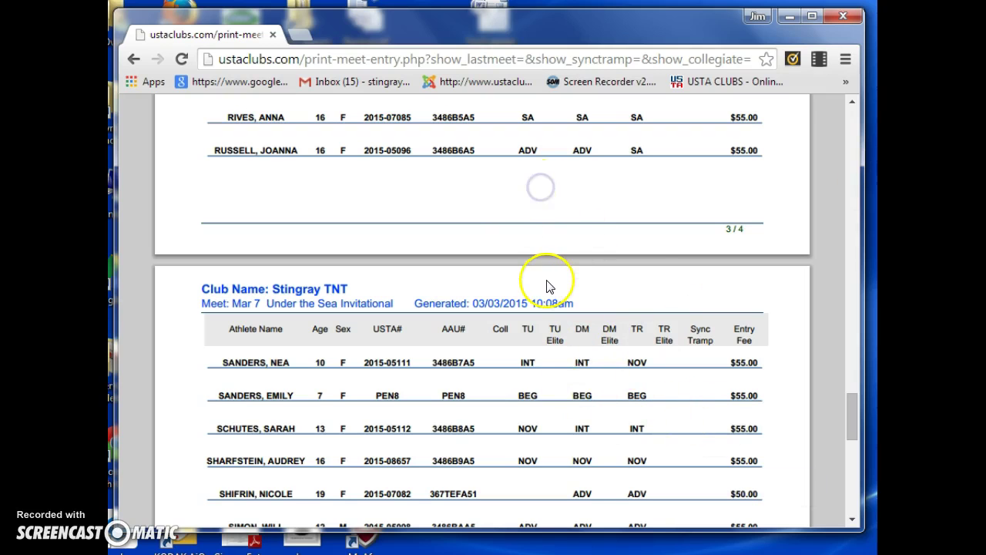
Review the entry form from its last page back to the club details, entry fees and coach list on page 1
scroll(548, 383, down, 8)
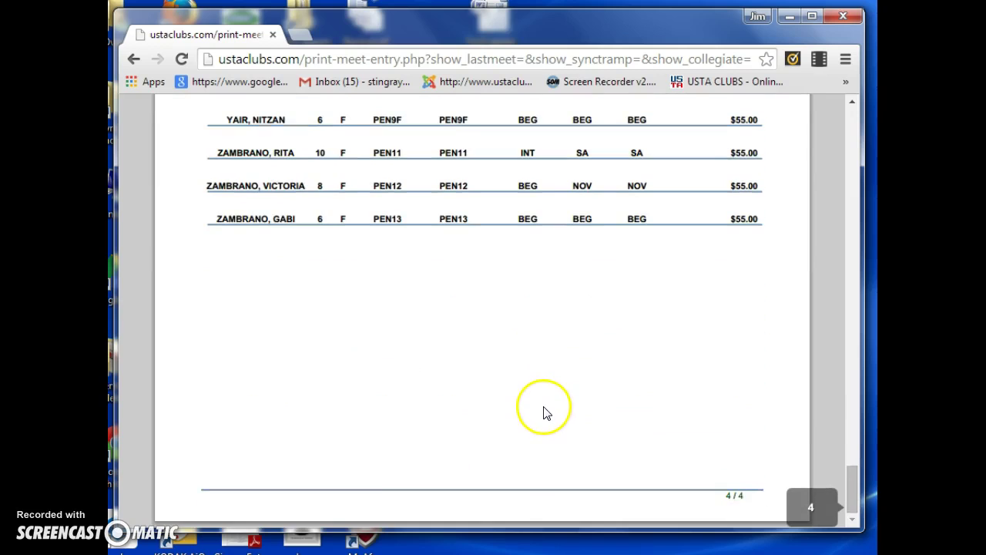
scroll(543, 416, up, 15)
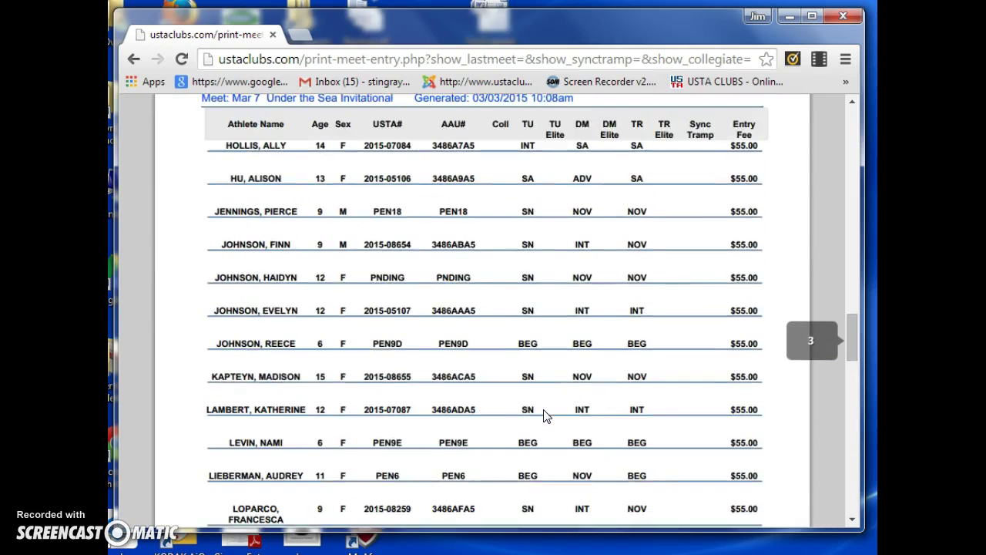
scroll(543, 416, up, 15)
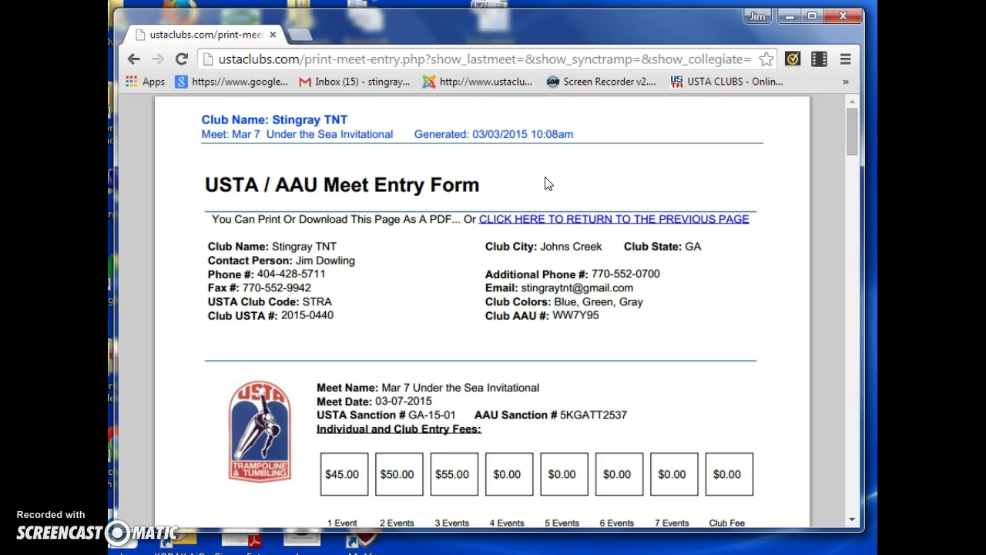
click(582, 176)
scroll(700, 393, down, 4)
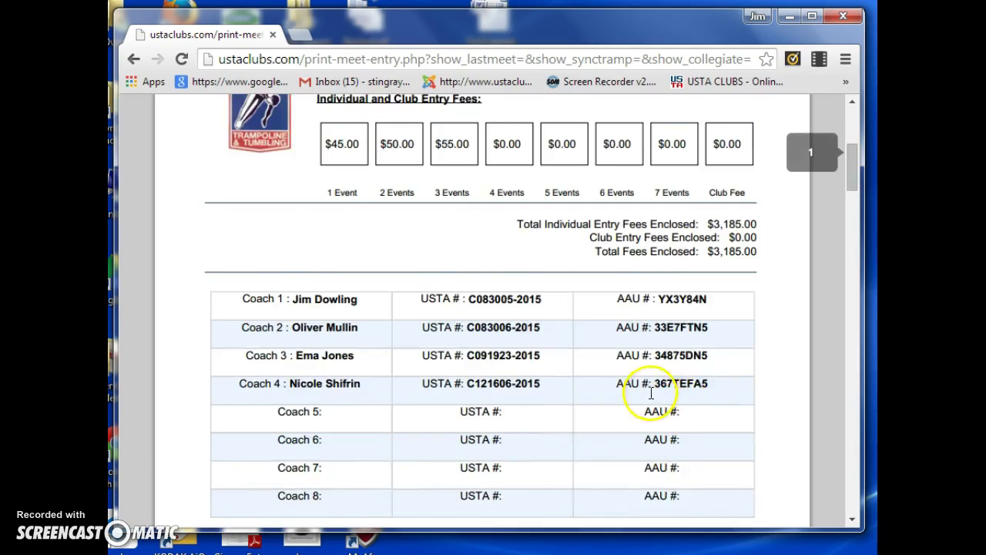
scroll(662, 400, down, 3)
scroll(648, 400, up, 7)
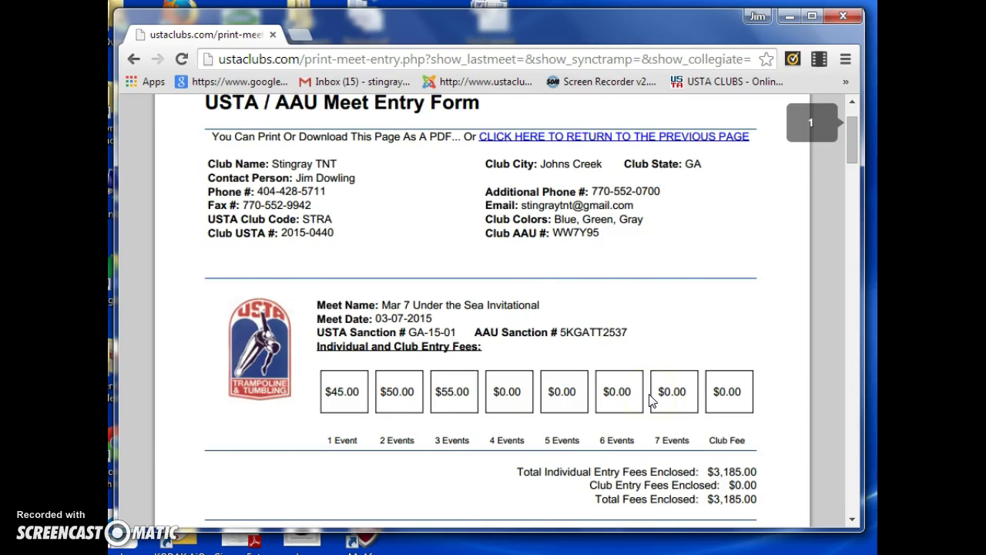
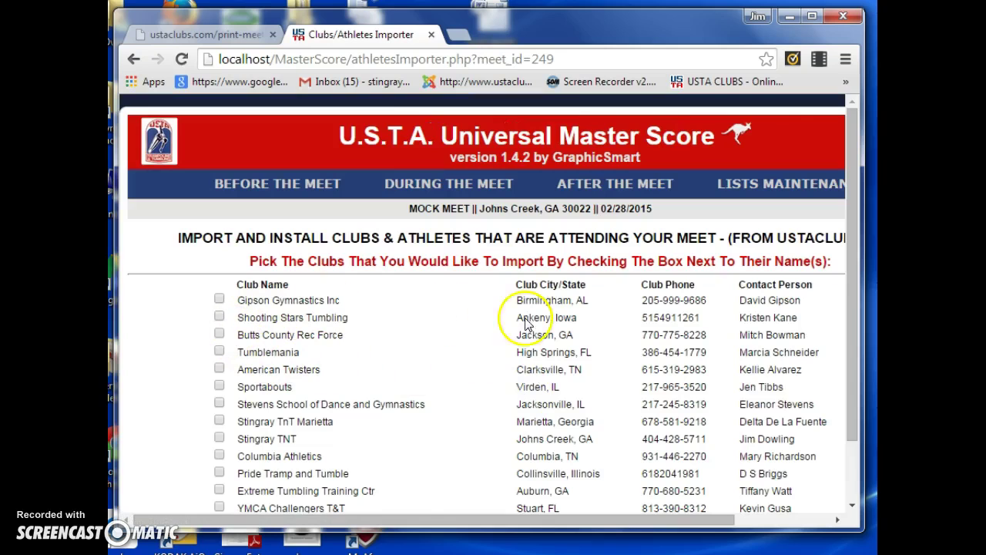
Highlight the Ankeny, Iowa and Jacksonville, IL club locations in the club import list
drag(513, 317, 583, 320)
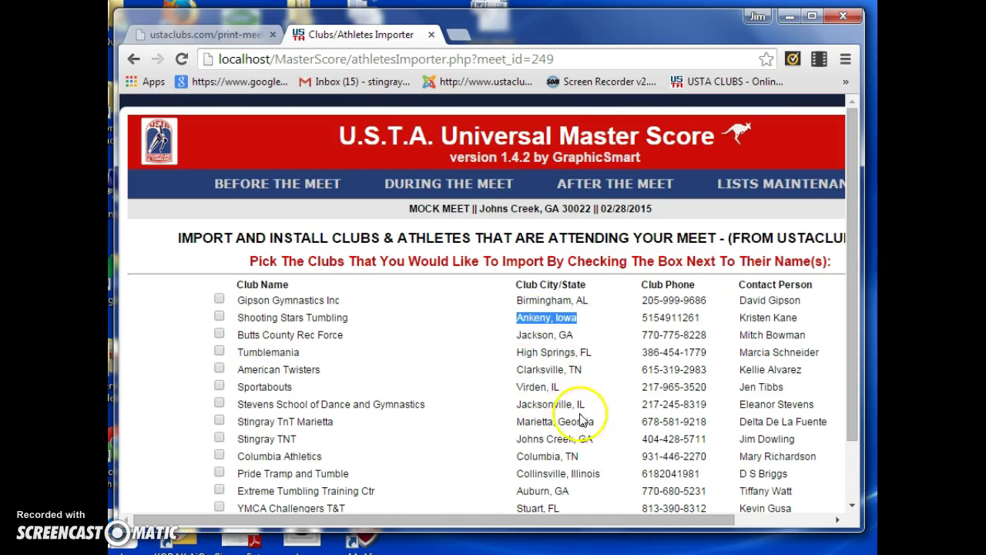
drag(518, 393, 591, 408)
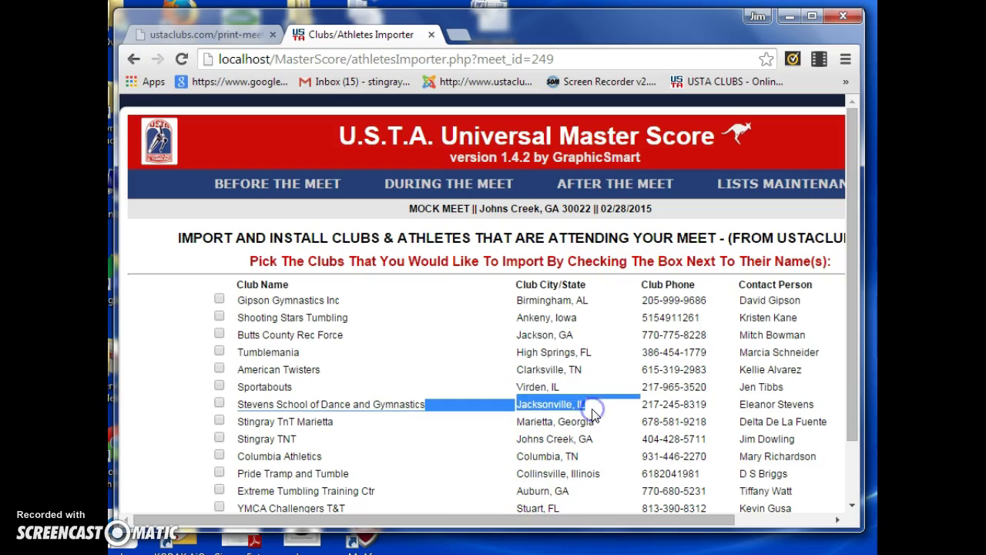
click(591, 410)
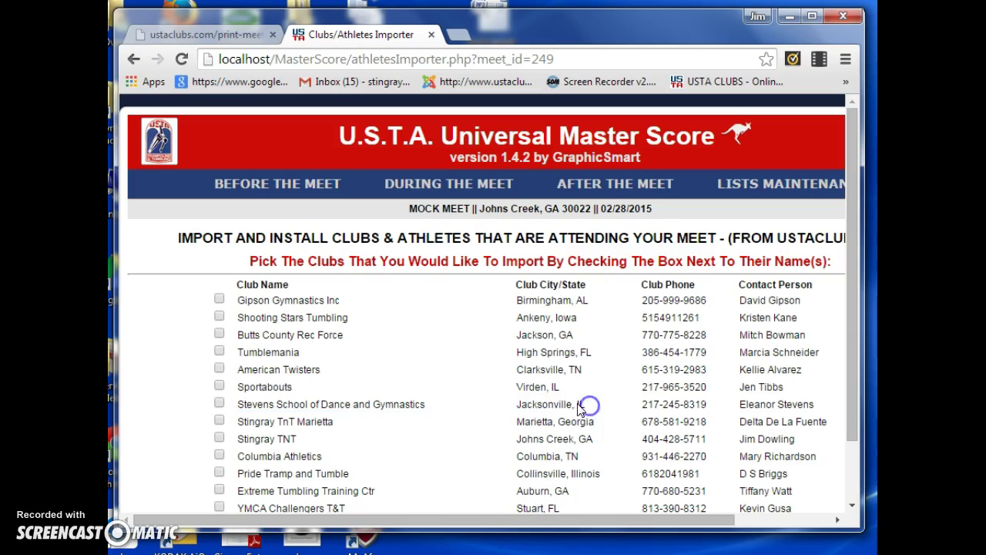
click(219, 386)
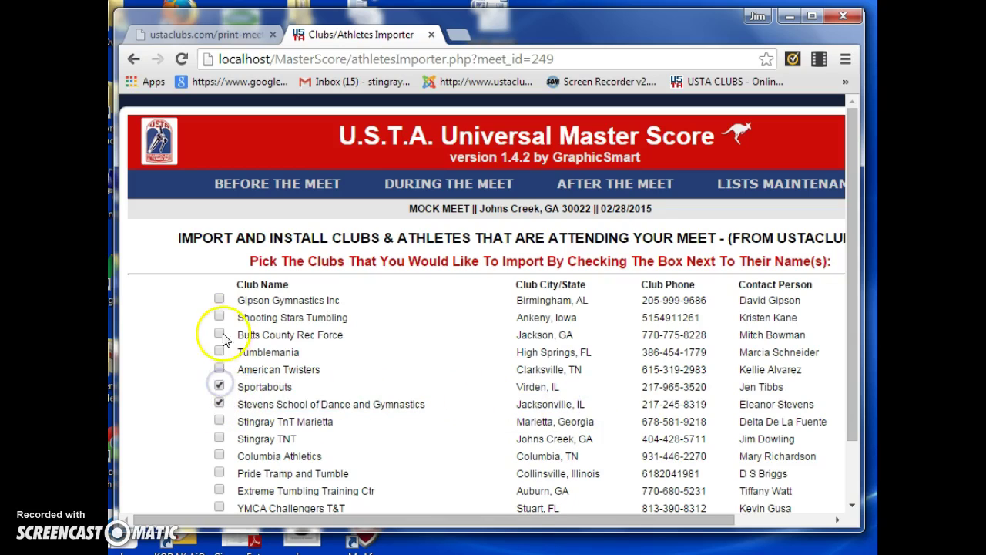
click(219, 317)
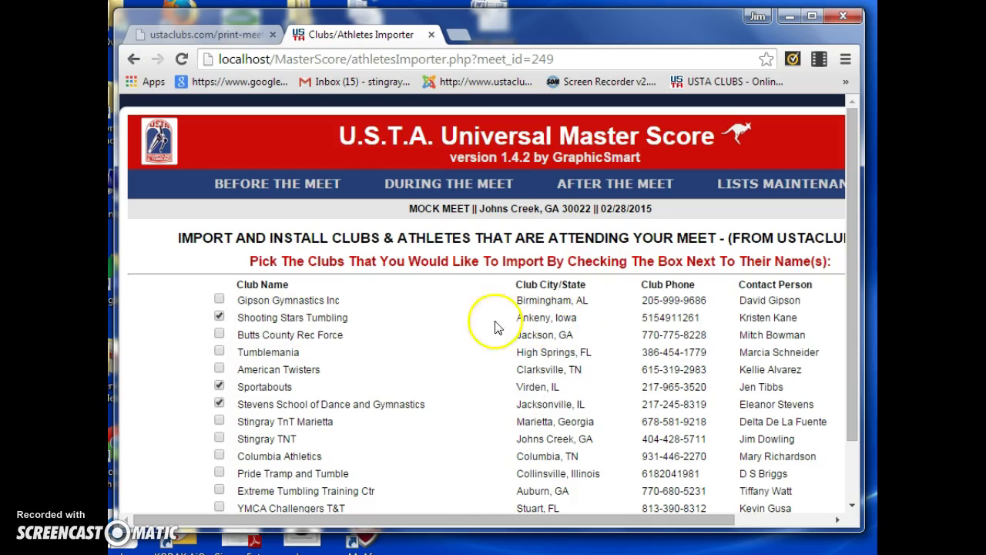
click(219, 317)
click(219, 386)
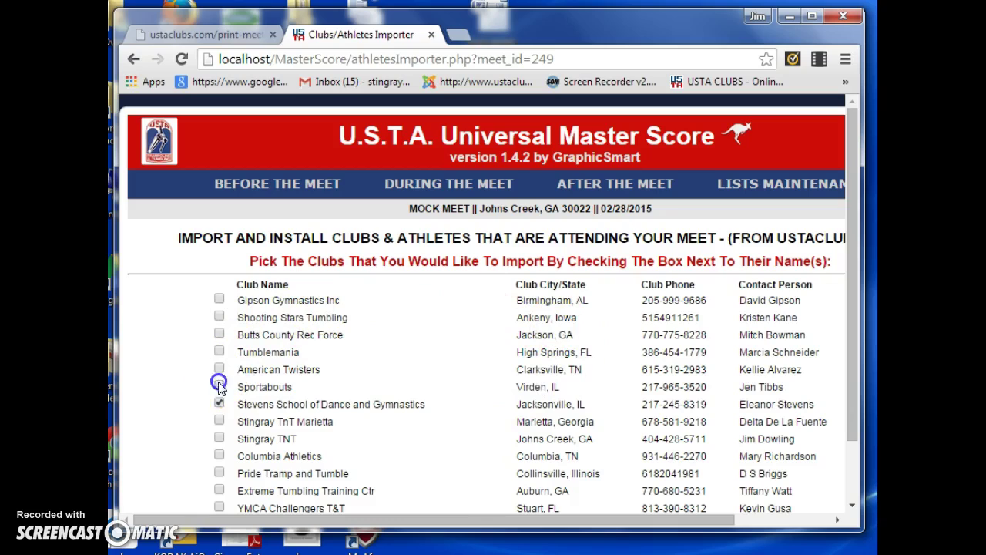
Select Gipson Gymnastics Inc, Tumblemania, American Twisters and every club from Stingray TnT Marietta through Reflex Gymnastics for import
click(218, 300)
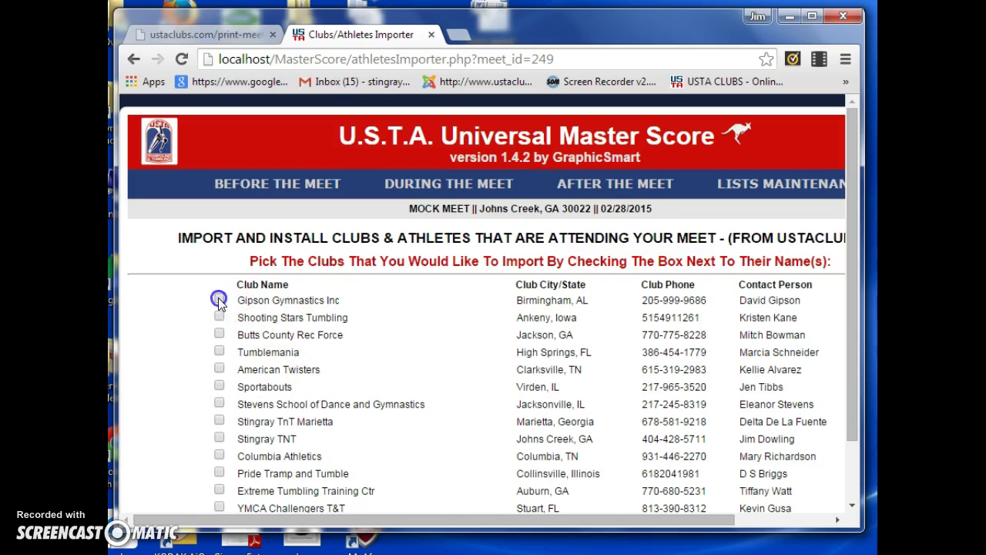
click(220, 337)
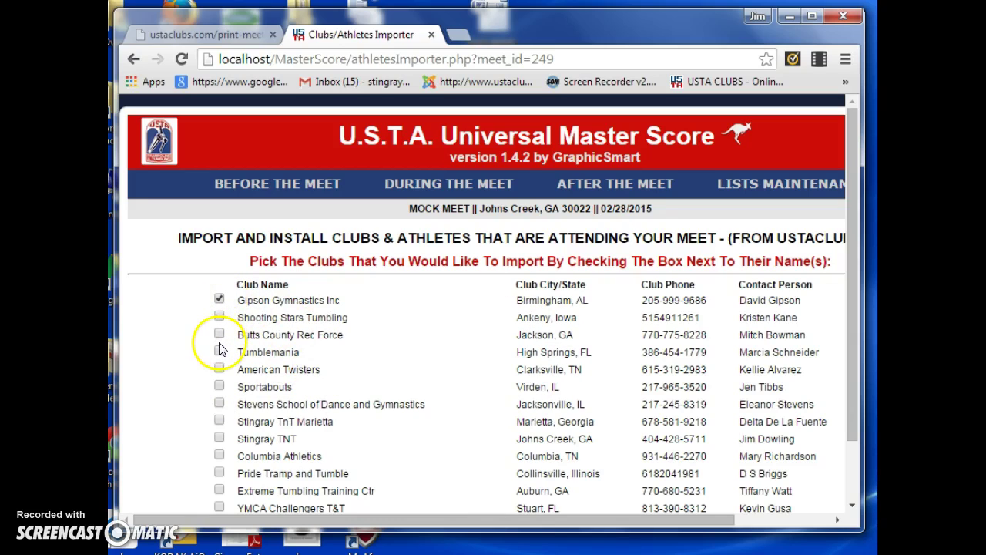
click(220, 353)
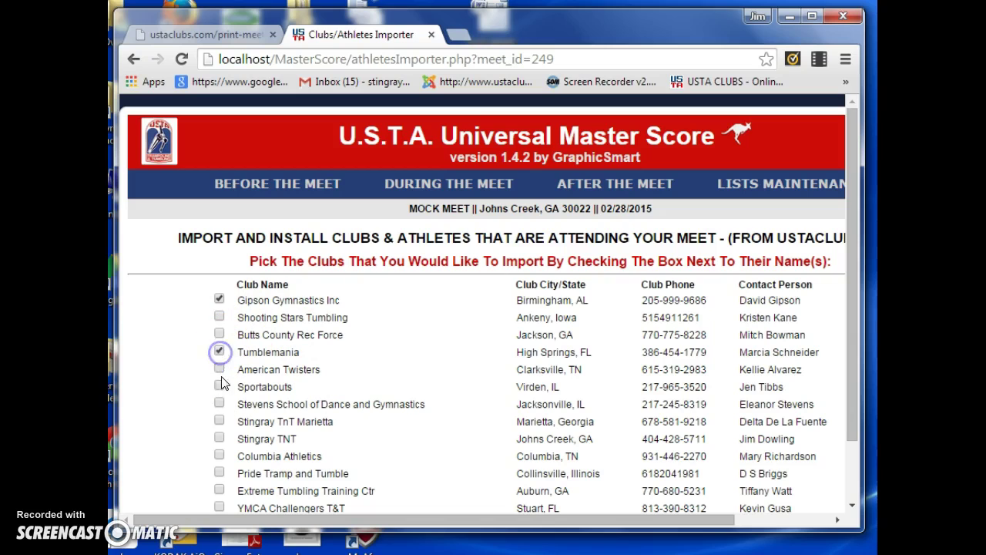
scroll(220, 392, down, 1)
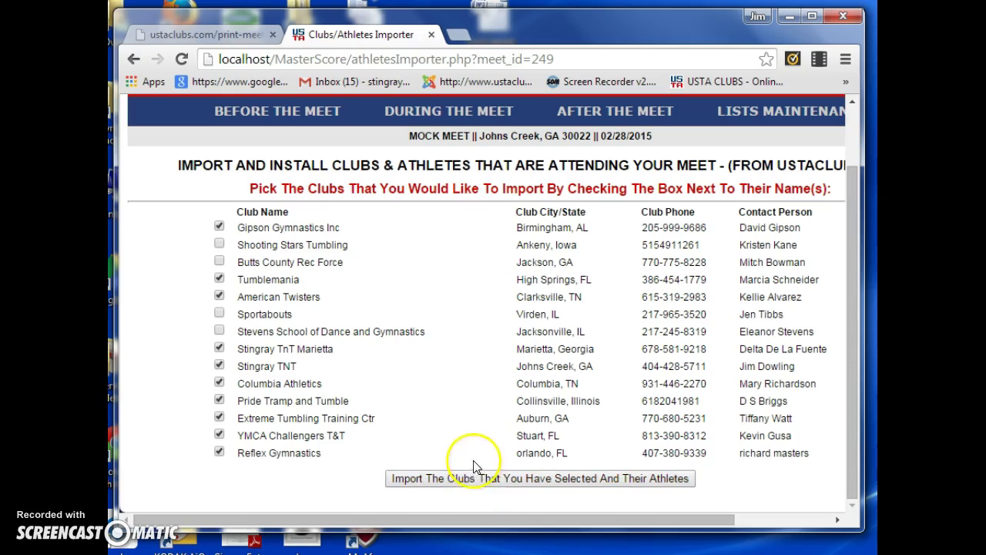
Look through the Portrait Program for the mock meet, including participating clubs and judges, and return to Master Score
mouse_move(302, 114)
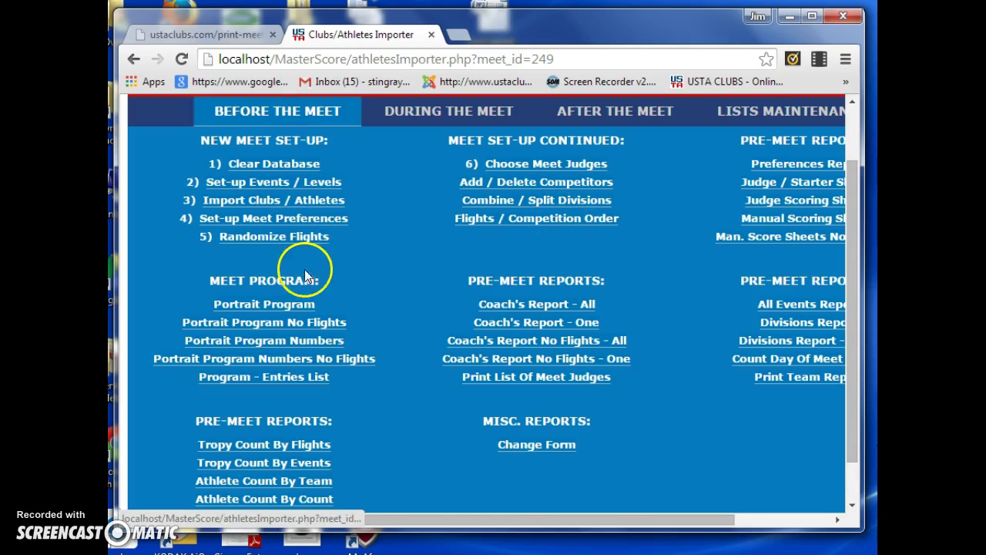
click(283, 303)
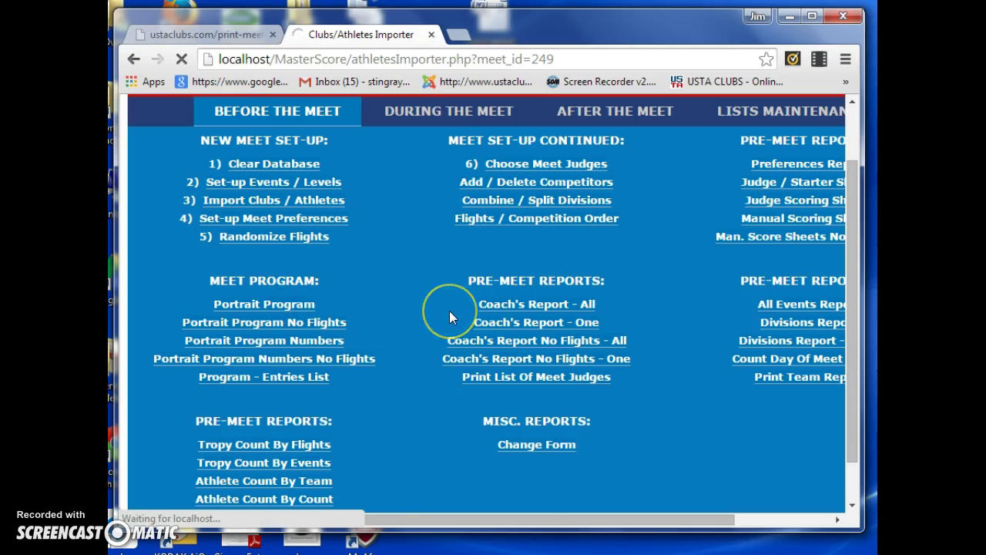
scroll(532, 319, down, 5)
scroll(532, 319, down, 1)
scroll(243, 207, up, 1)
scroll(331, 228, up, 5)
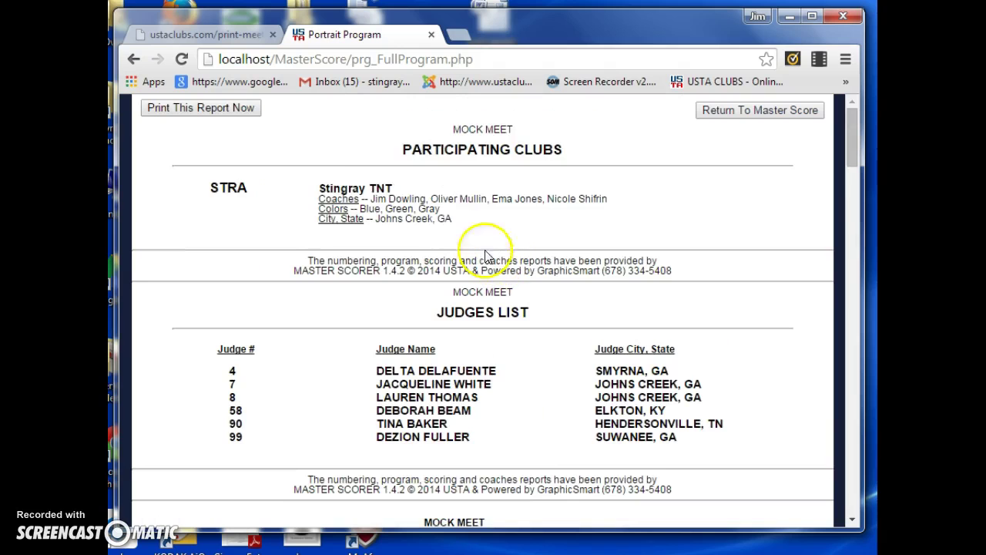
click(728, 115)
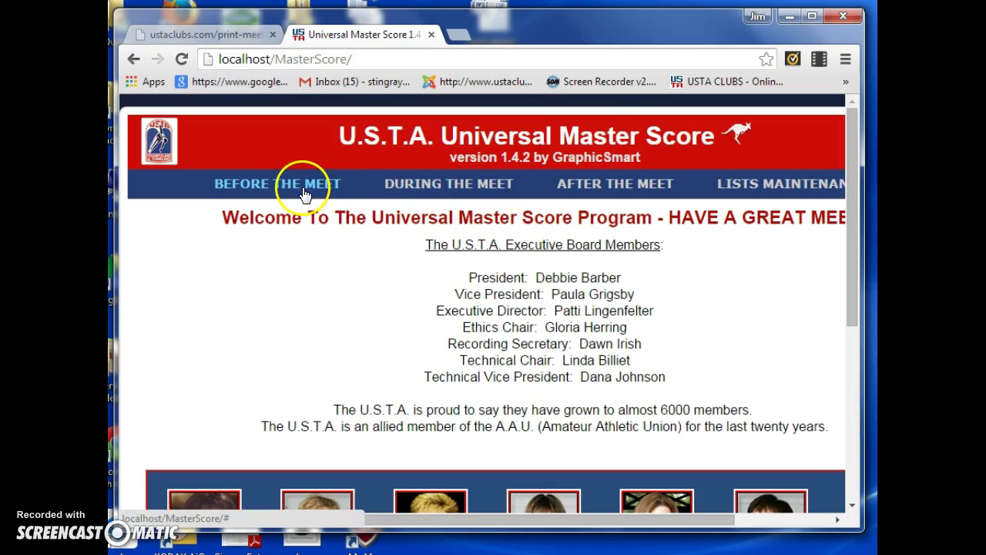
Generate the single-team coach's report, with flights, for Stingray TNT
click(304, 194)
click(569, 399)
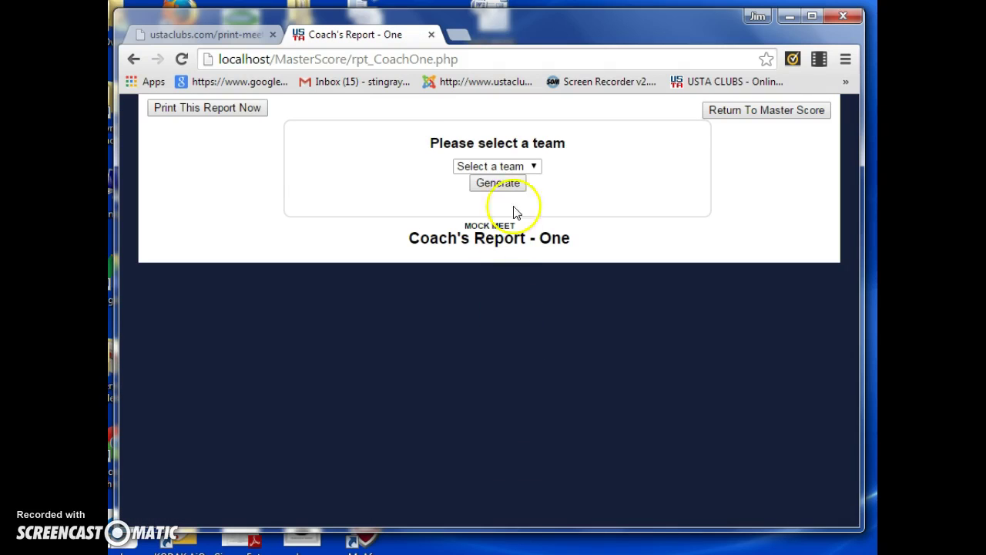
click(497, 166)
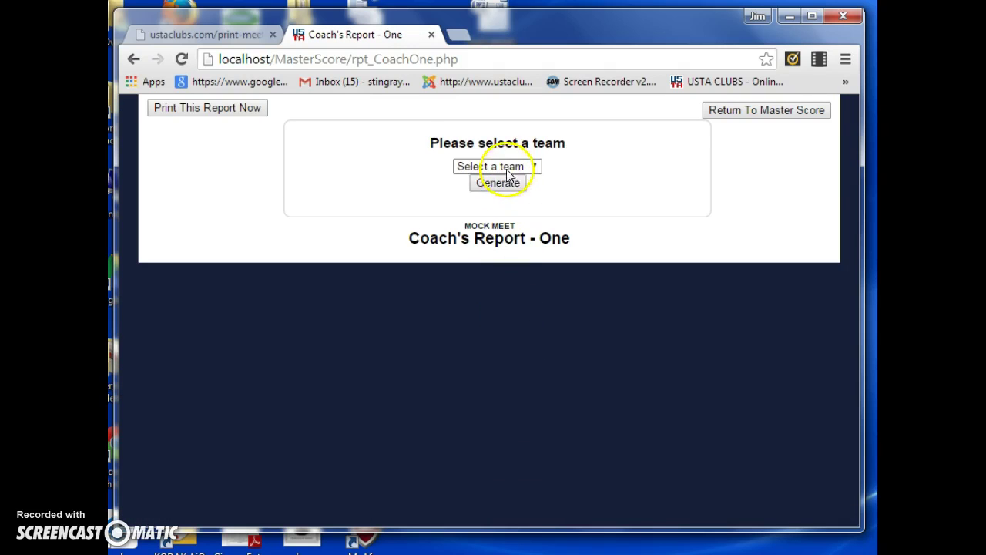
click(499, 184)
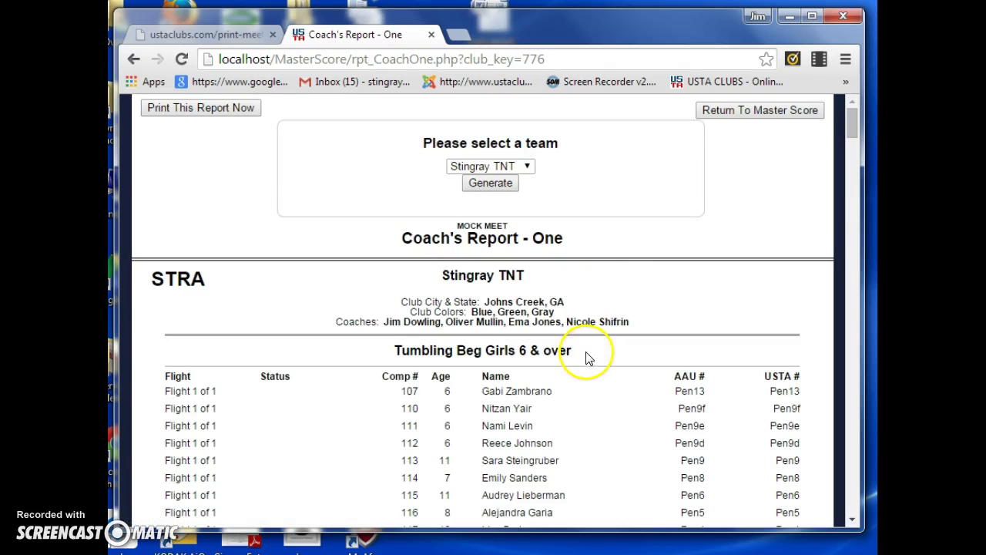
Review the coach's report in the print preview at page width, and close the report to return to the meet entry form
click(235, 108)
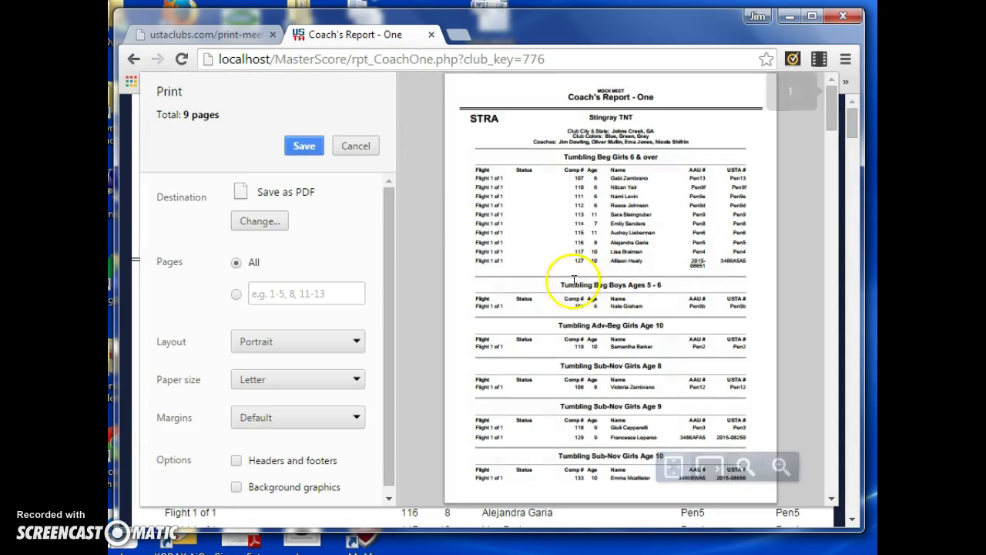
click(719, 467)
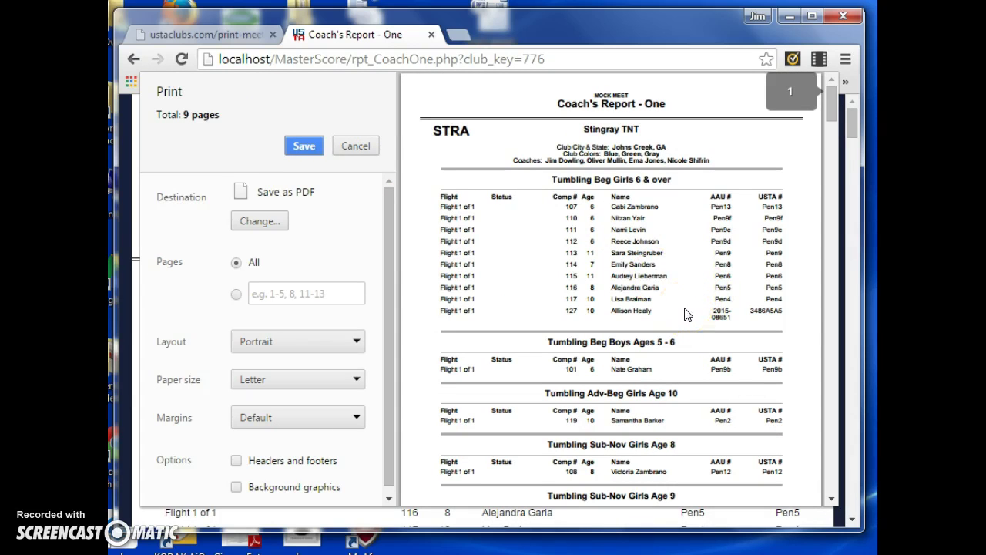
scroll(686, 315, down, 5)
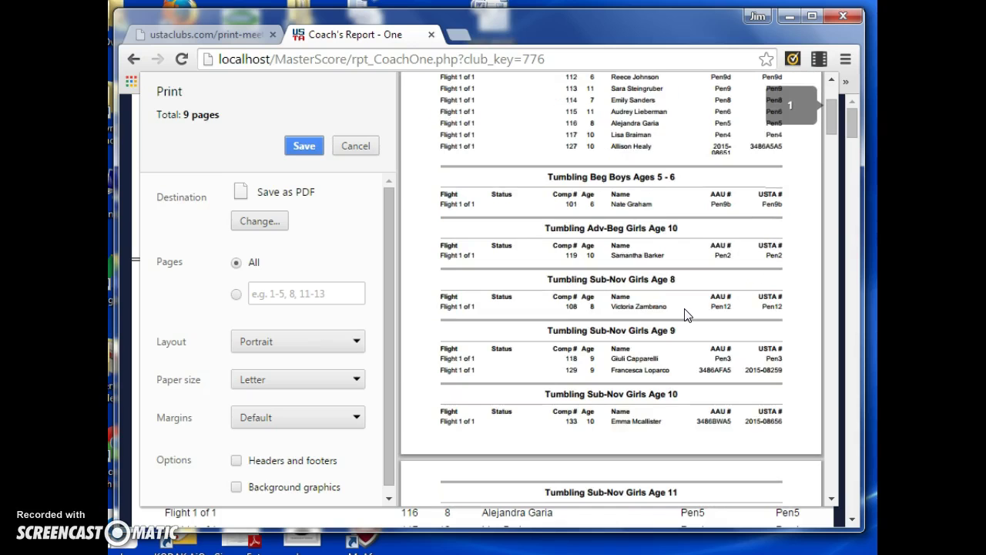
scroll(684, 315, down, 2)
click(432, 36)
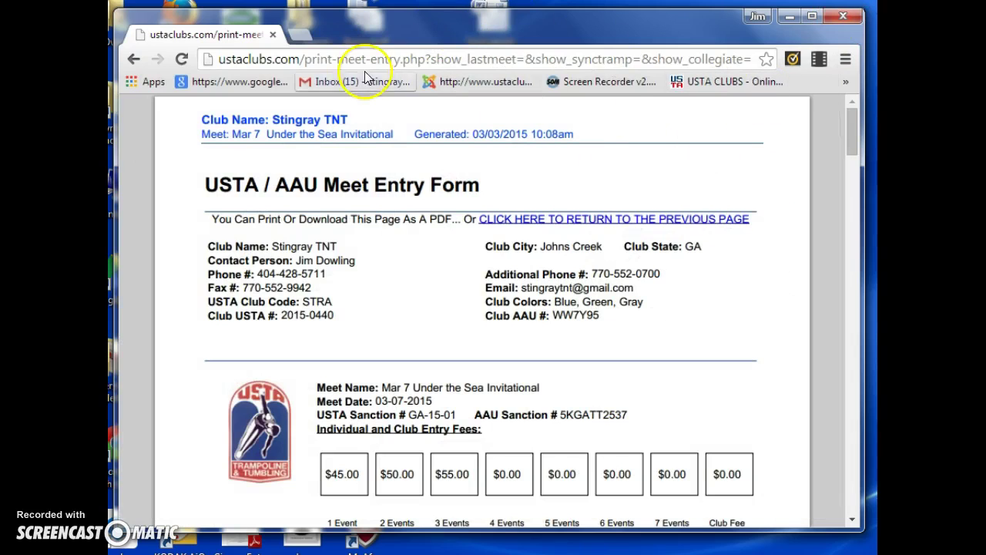
mouse_move(686, 423)
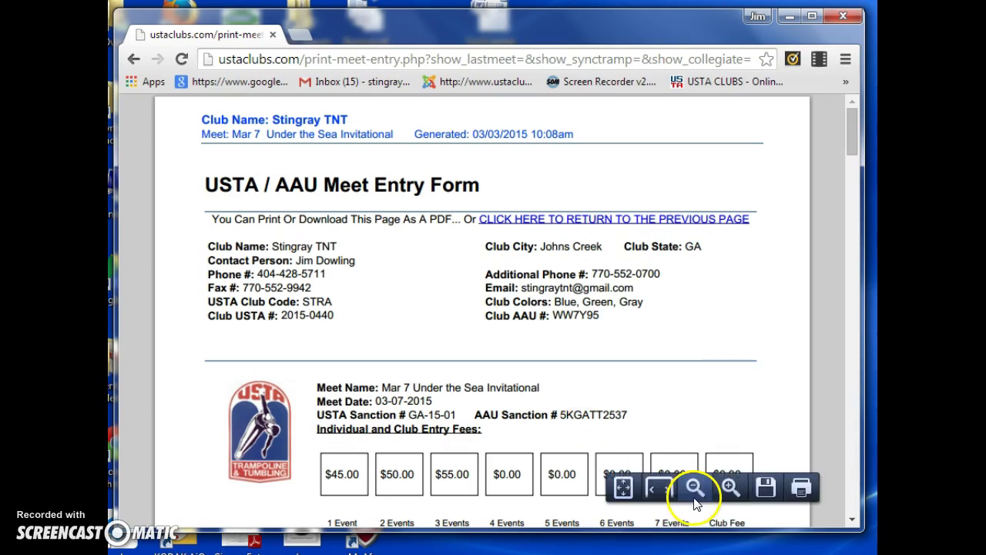